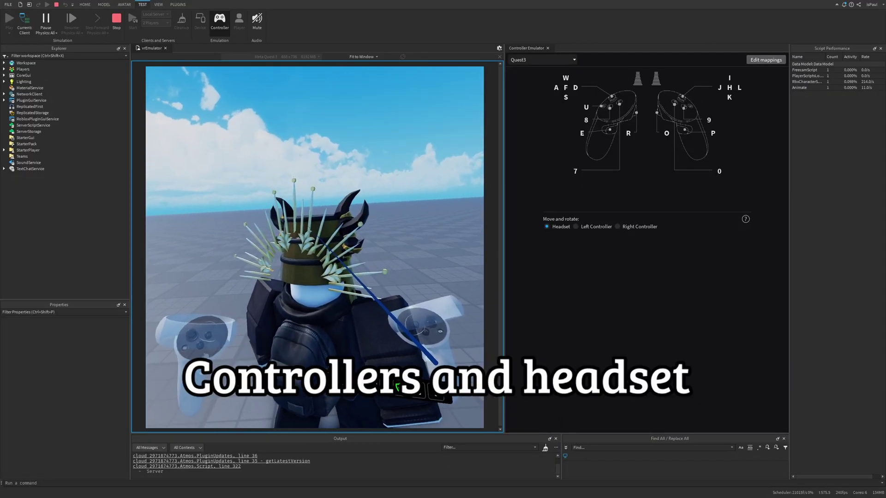
pyautogui.press('s')
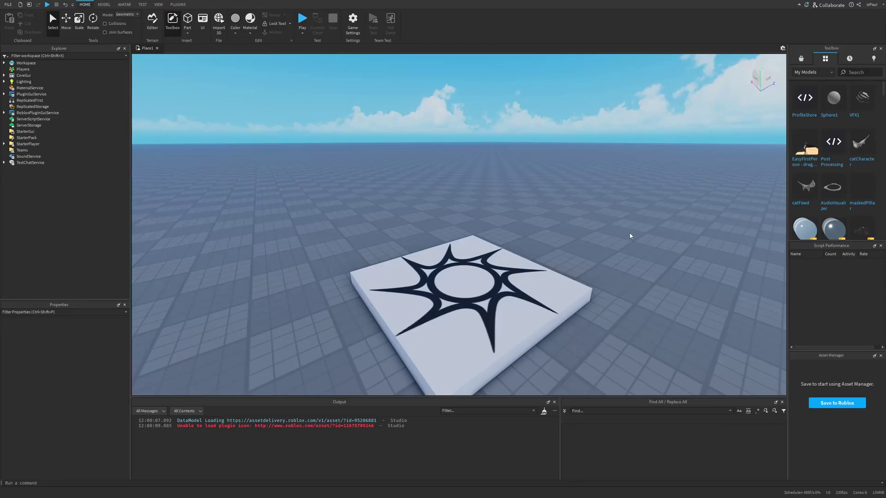
# Enable the VR Emulator beta feature, save the beta settings, and restart Studio to activate it.
pyautogui.click(8, 4)
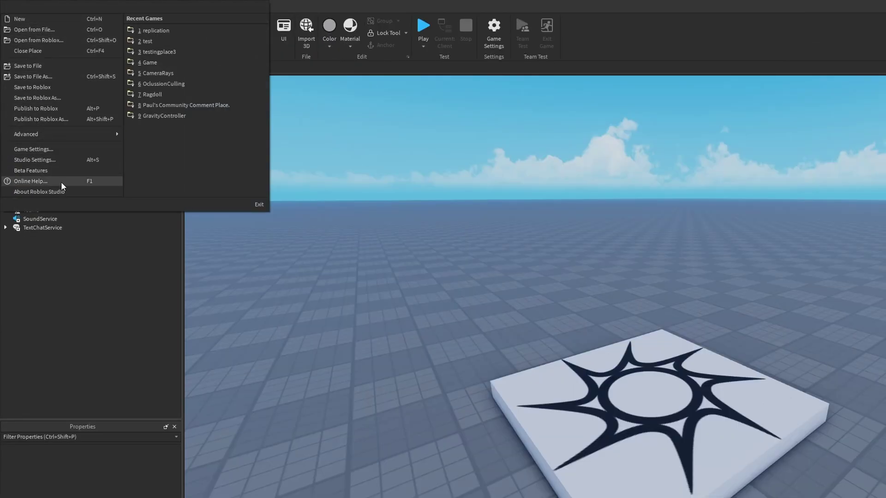
pyautogui.click(56, 170)
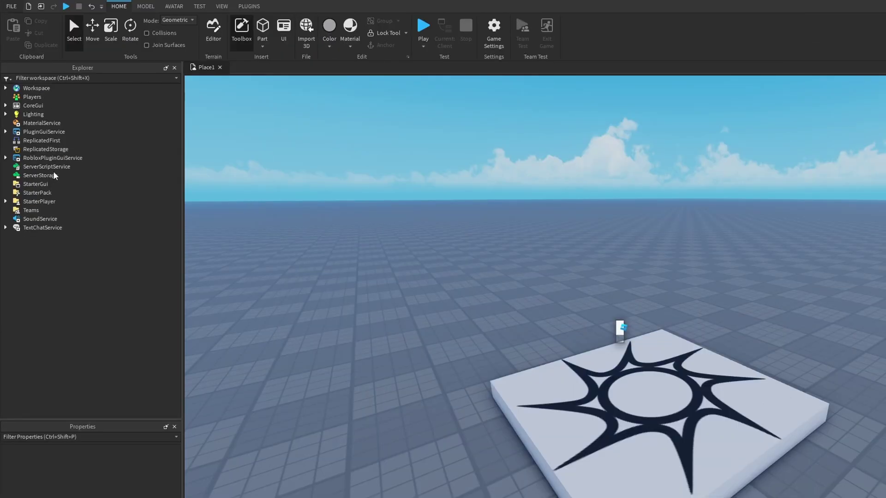
pyautogui.scroll(-5, 730, 293)
pyautogui.scroll(-8, 730, 293)
pyautogui.click(317, 378)
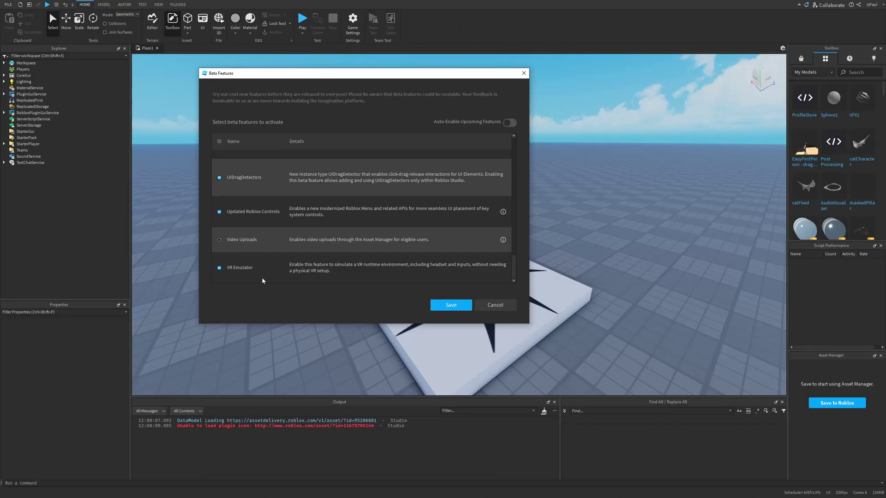
pyautogui.click(457, 306)
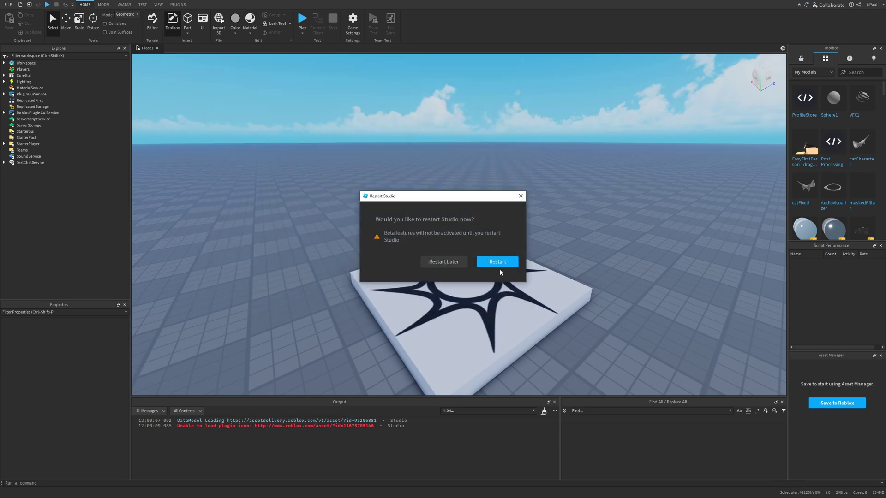
pyautogui.click(498, 262)
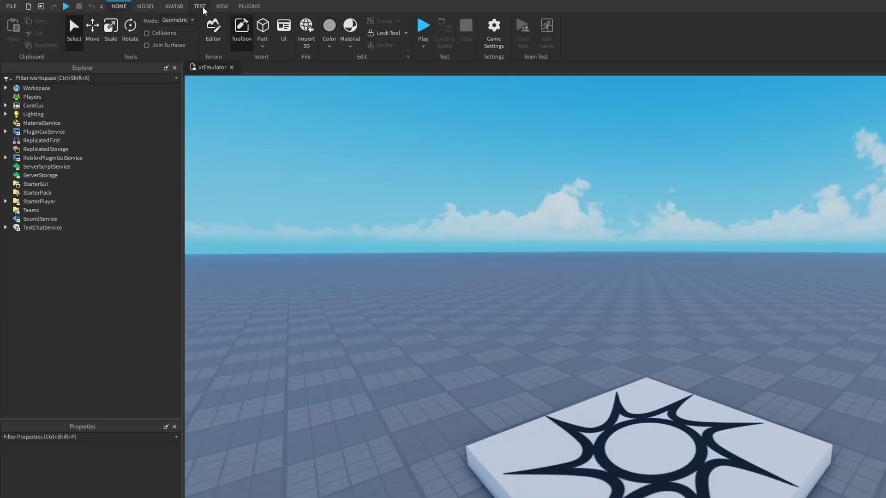
# Open the Controller Emulator for the vrEmulator place and bring up its choice of controller types.
pyautogui.click(143, 7)
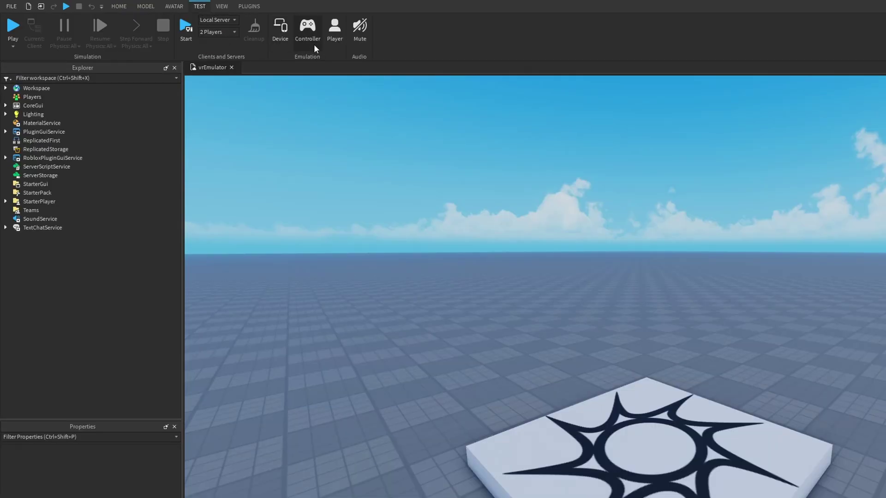
pyautogui.click(306, 40)
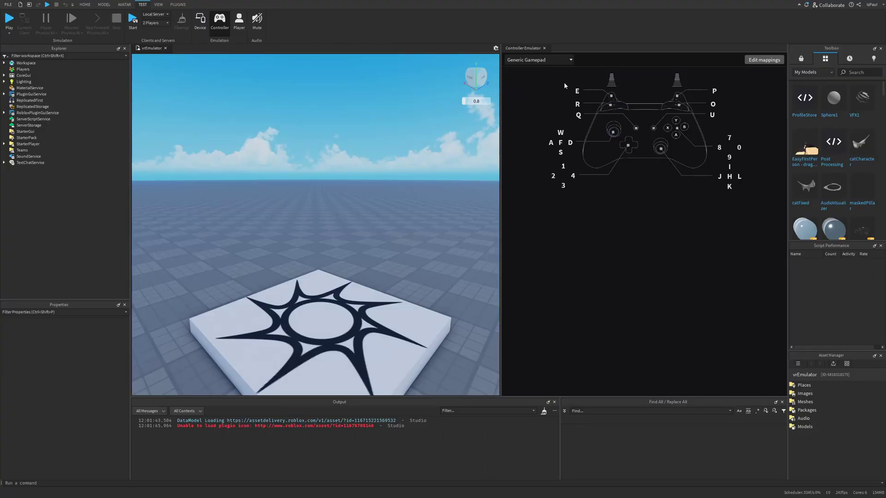
pyautogui.click(545, 60)
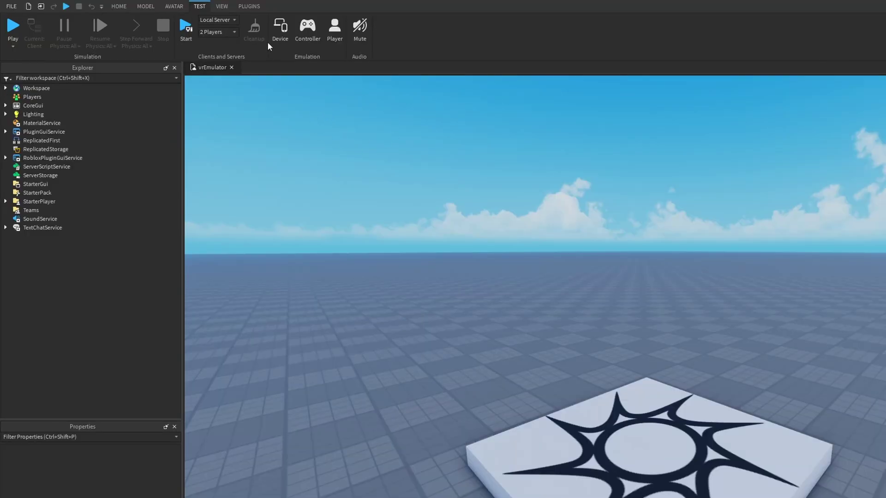
# Turn on device emulation with the Meta Quest 3 headset and choose the Quest3 controller mapping.
pyautogui.click(279, 32)
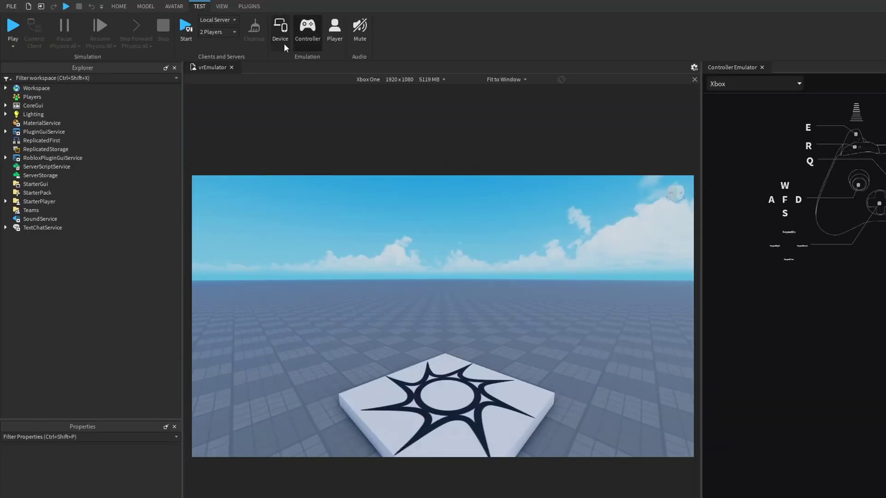
pyautogui.click(421, 78)
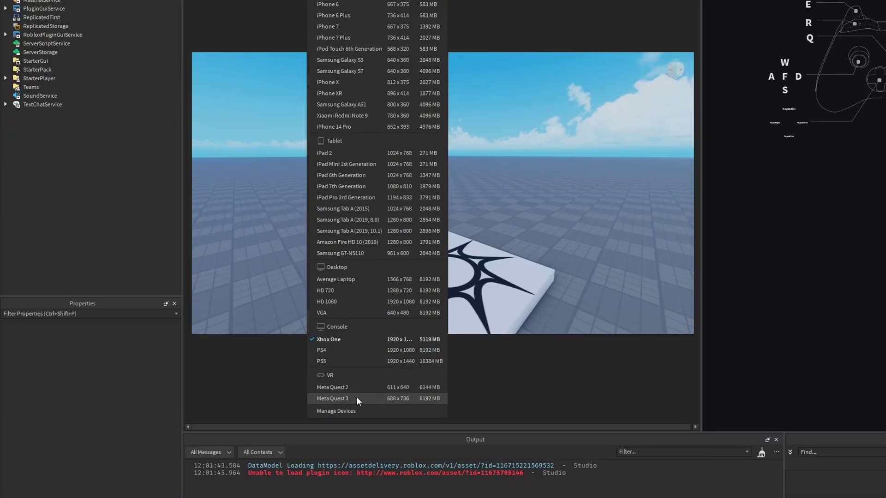
pyautogui.click(356, 398)
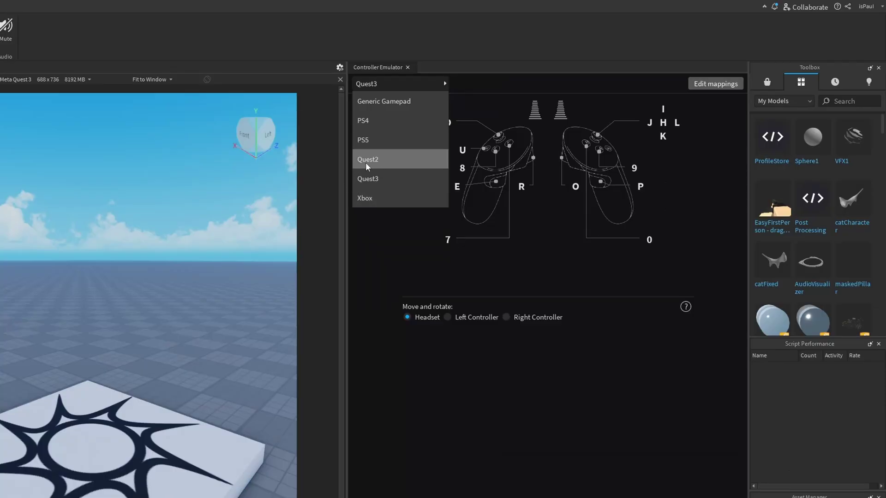
pyautogui.click(363, 178)
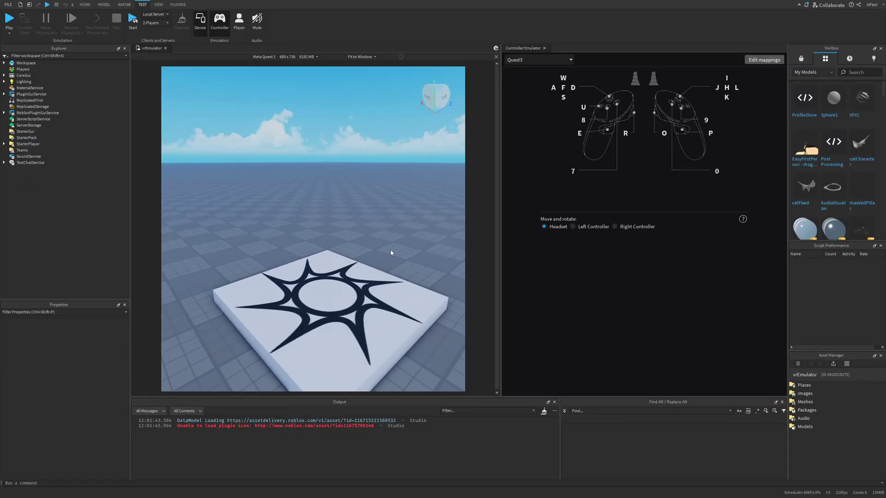
# Start a playtest and move the avatar using the emulated left thumbstick and its forward, left and backward mappings.
pyautogui.click(9, 19)
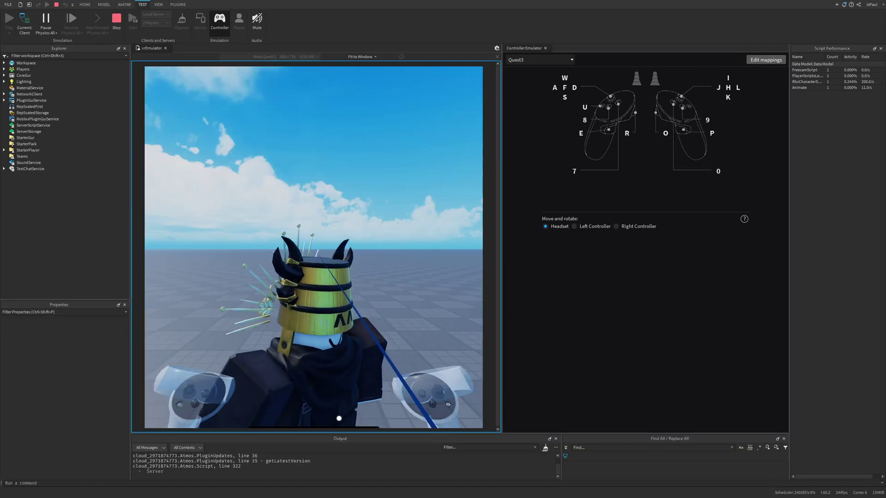
pyautogui.moveTo(610, 96); pyautogui.dragTo(597, 78)
pyautogui.press('w')
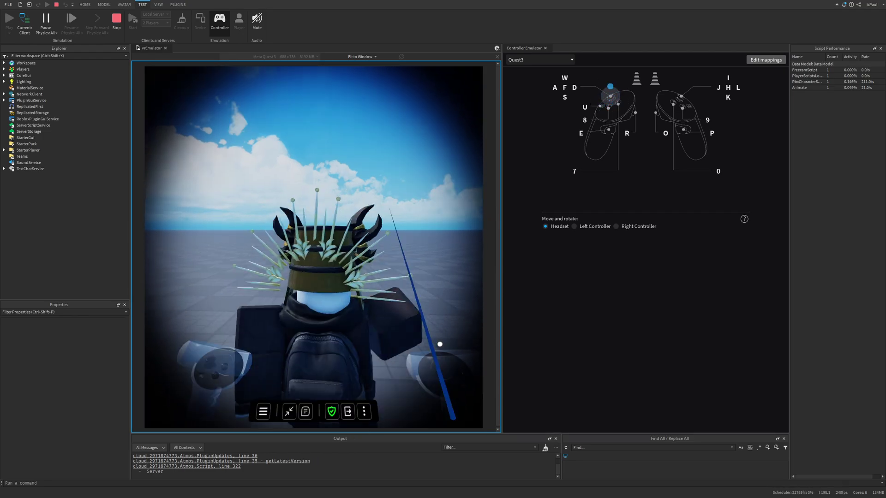
pyautogui.press('a')
pyautogui.press('s')
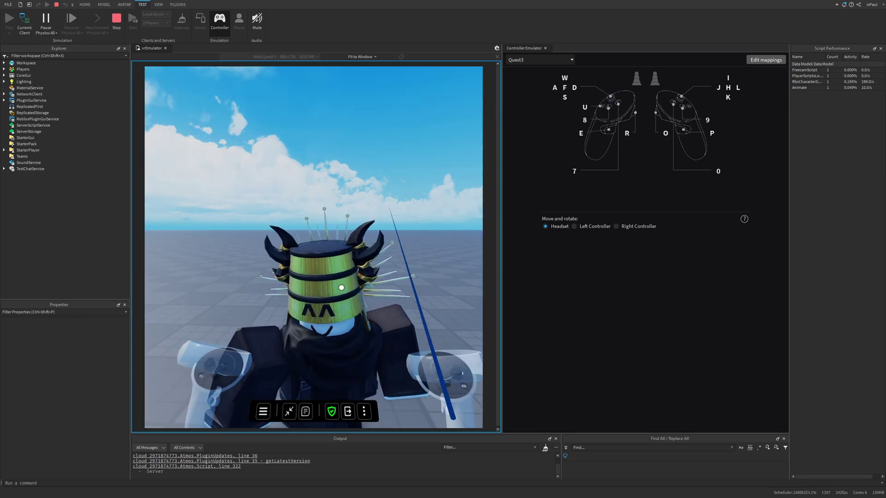
# Toggle the cursor lock, try the four directional movement controls, and tilt the headset view.
pyautogui.hotkey('alt', '1')
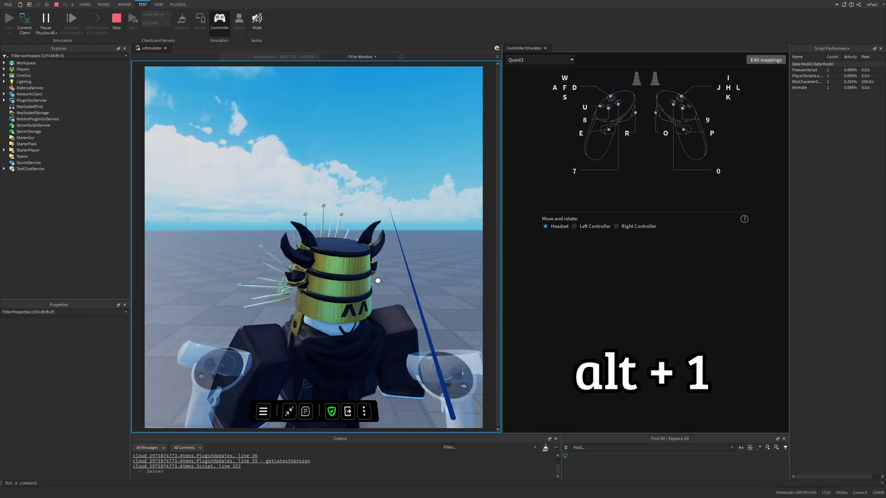
pyautogui.press('w')
pyautogui.press('a')
pyautogui.press('s')
pyautogui.press('d')
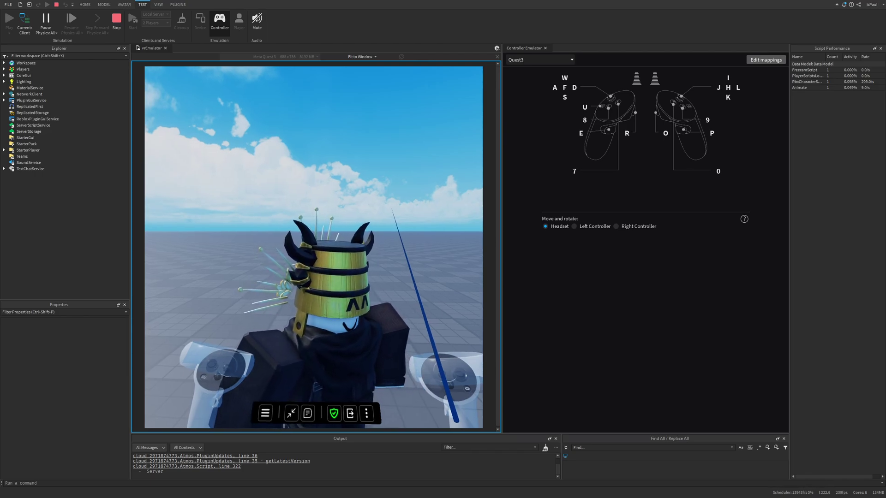
pyautogui.moveTo(359, 292); pyautogui.dragTo(363, 316, button='right')
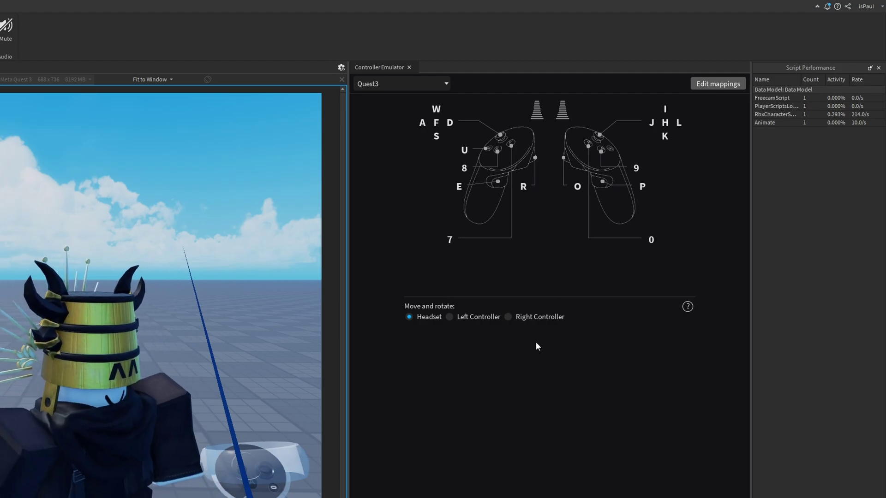
# Set Move and rotate to Right Controller, tilt that controller, and try both emulated thumbsticks.
pyautogui.click(509, 317)
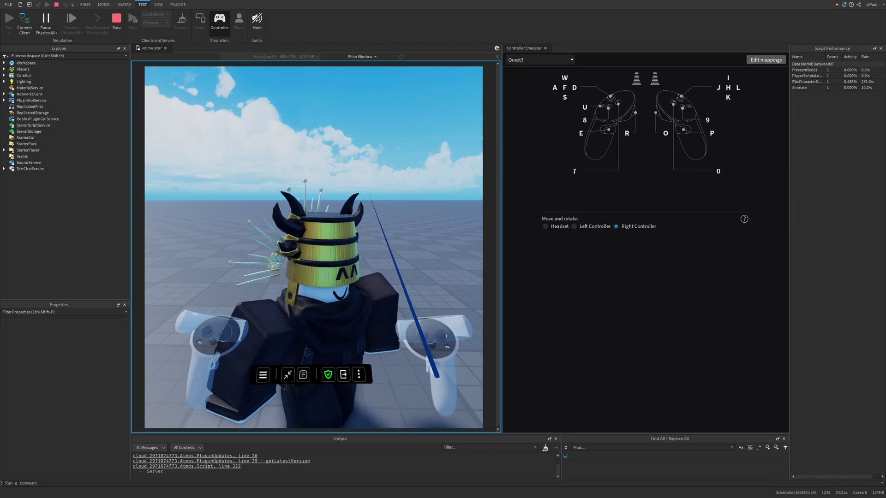
pyautogui.moveTo(370, 195); pyautogui.dragTo(373, 229, button='right')
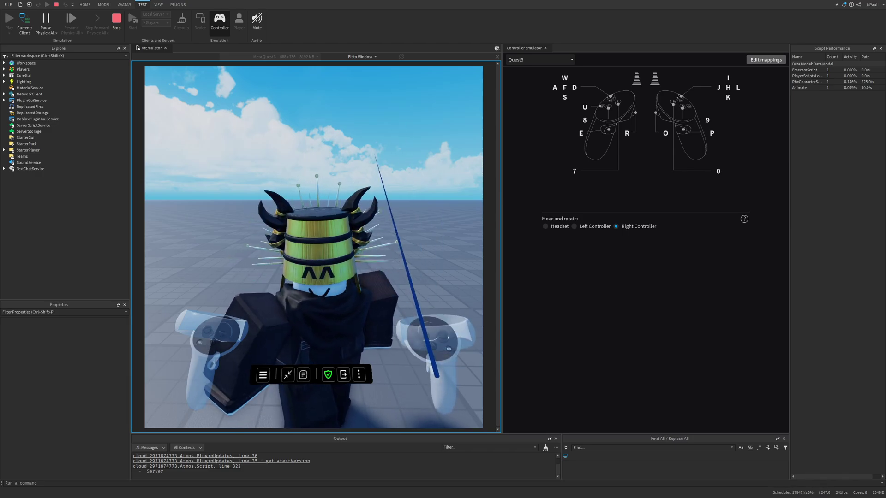
pyautogui.moveTo(610, 96)
pyautogui.mouseDown()
pyautogui.moveTo(617, 102)
pyautogui.moveTo(600, 109)
pyautogui.mouseUp()
pyautogui.moveTo(681, 96); pyautogui.dragTo(684, 110)
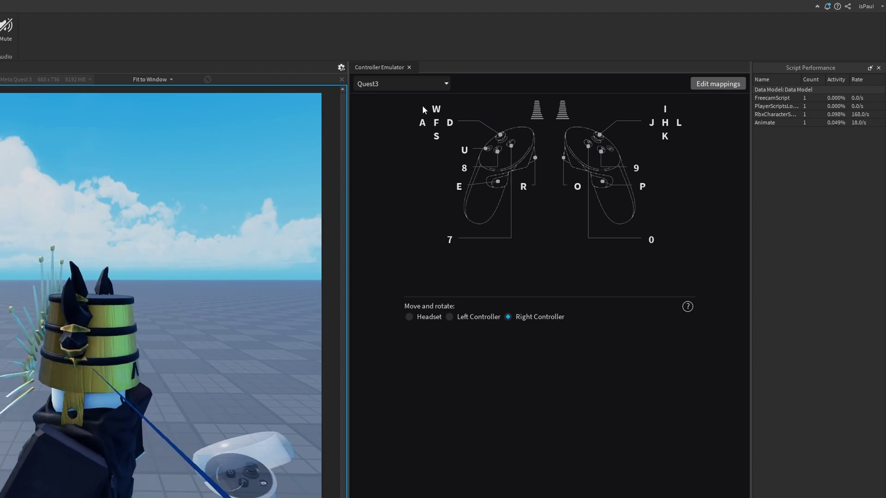
# Test the mapped W, S, F, U and D controller inputs in the running VR scene.
pyautogui.press('w')
pyautogui.press('s')
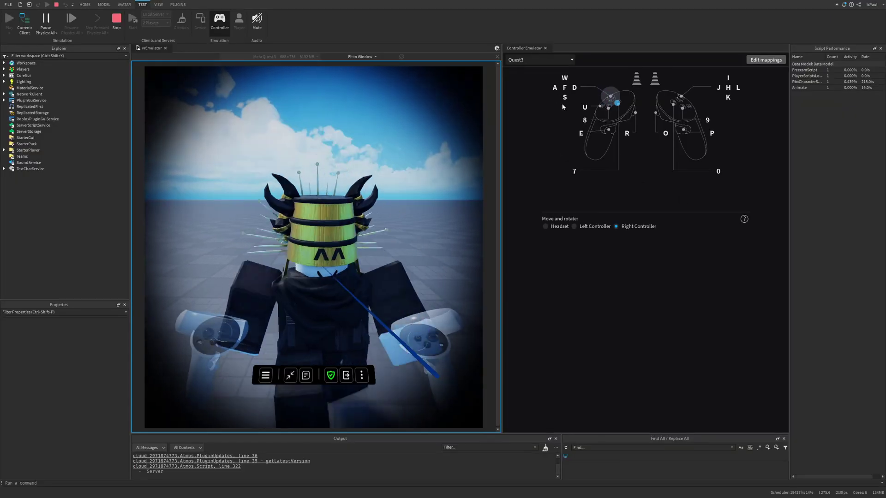
pyautogui.press('f')
pyautogui.press('u')
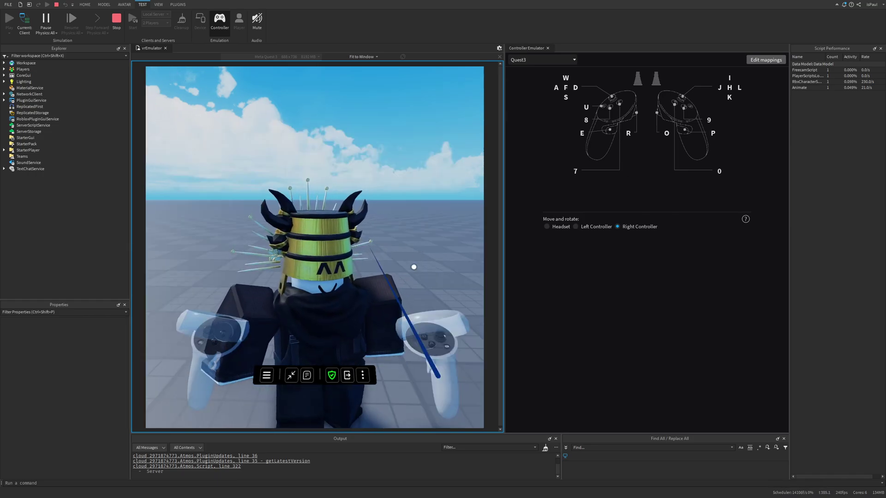
pyautogui.press('s')
pyautogui.press('d')
# Switch the move-and-rotate target to Left Controller and review the help on moving, flying, tilting and switching controllers.
pyautogui.moveTo(744, 220)
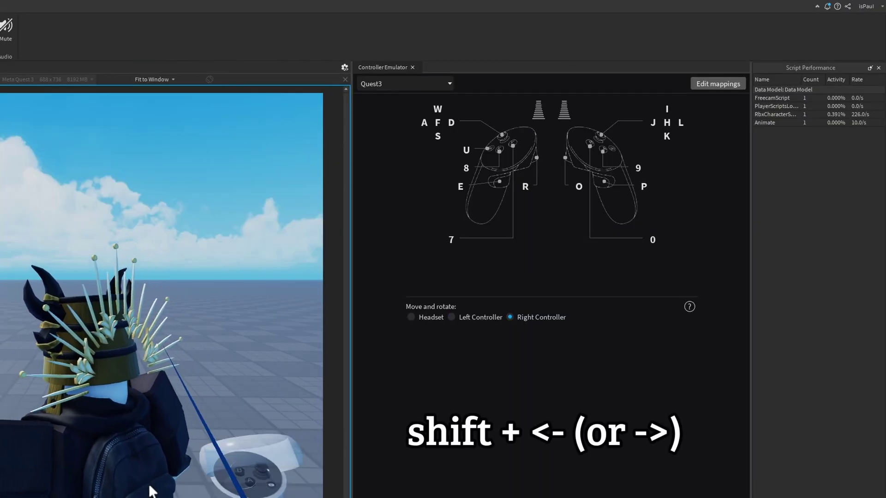
pyautogui.hotkey('shift', 'Left')
pyautogui.moveTo(689, 307)
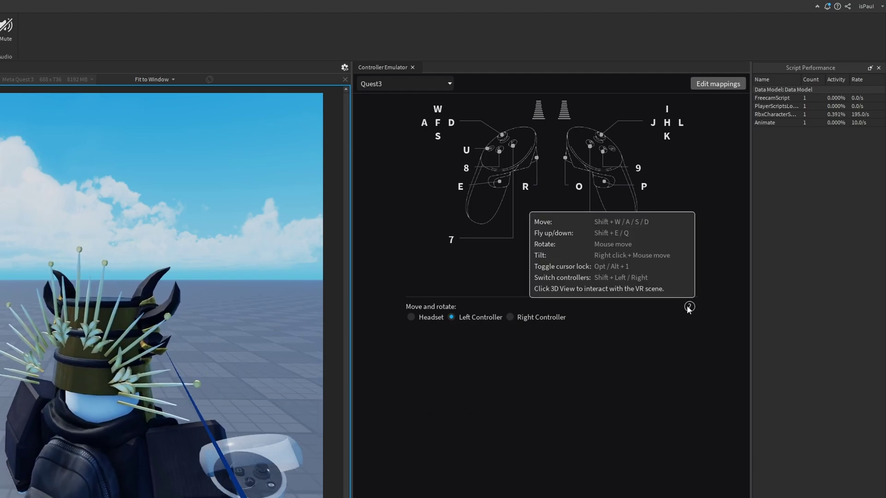
pyautogui.click(183, 309)
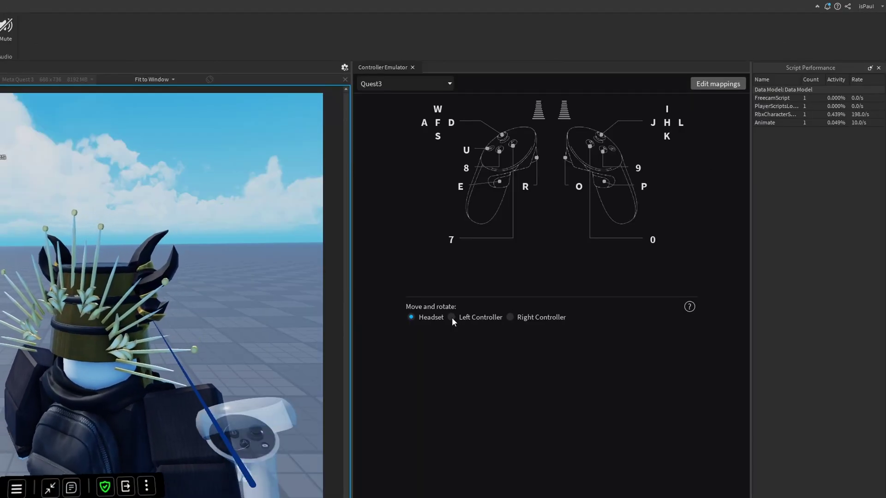
pyautogui.click(452, 318)
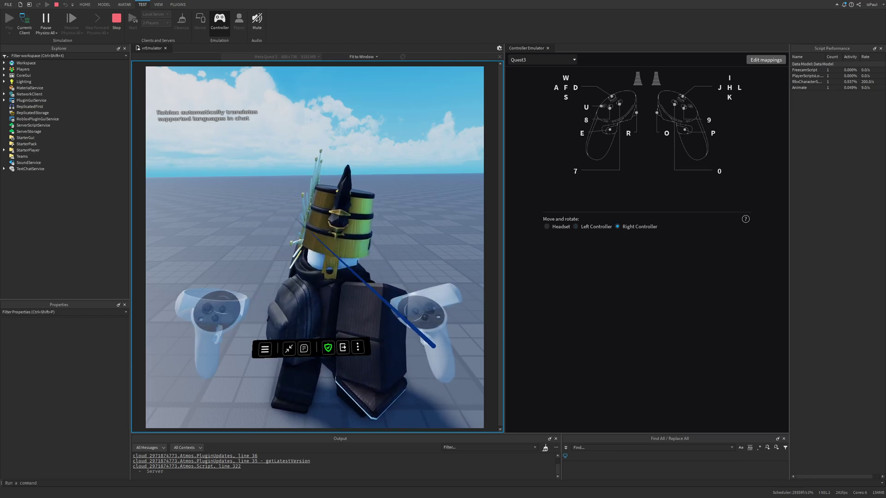
# Fly the selected VR device up and down twice in the running scene.
pyautogui.moveTo(746, 220)
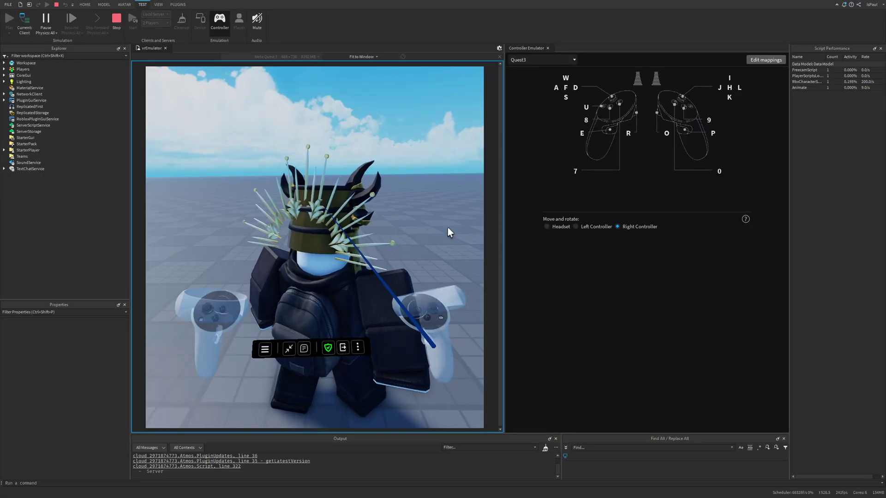
pyautogui.hotkey('shift', 'e')
pyautogui.hotkey('shift', 'q')
pyautogui.hotkey('shift', 'e')
pyautogui.hotkey('shift', 'q')
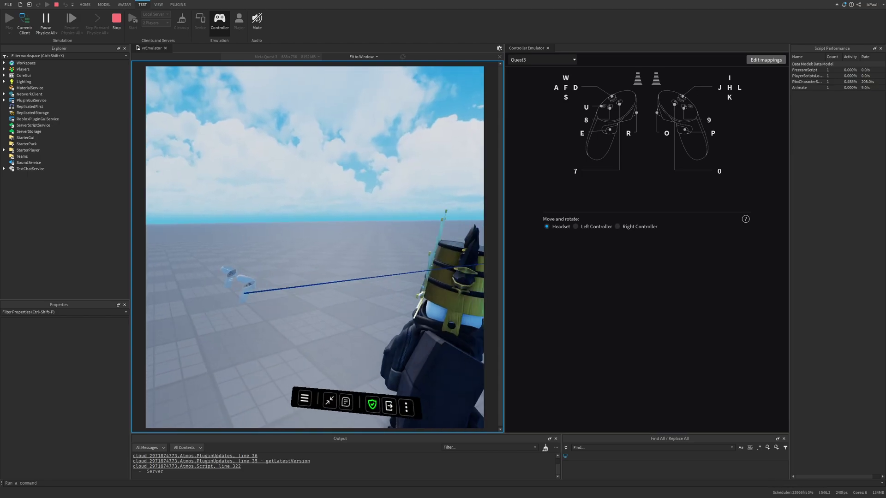
# With Headset as the move-and-rotate target, move the viewpoint backward and forward around the avatar and try the vertical controls.
pyautogui.press('s')
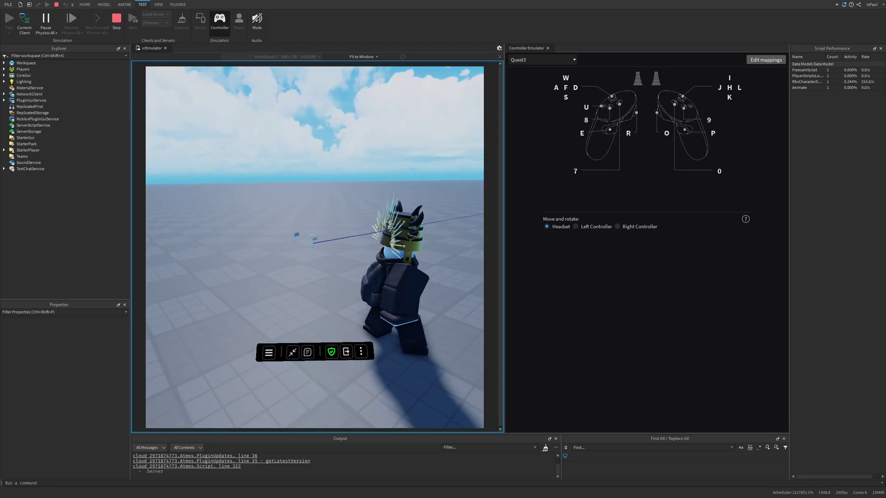
pyautogui.press('w')
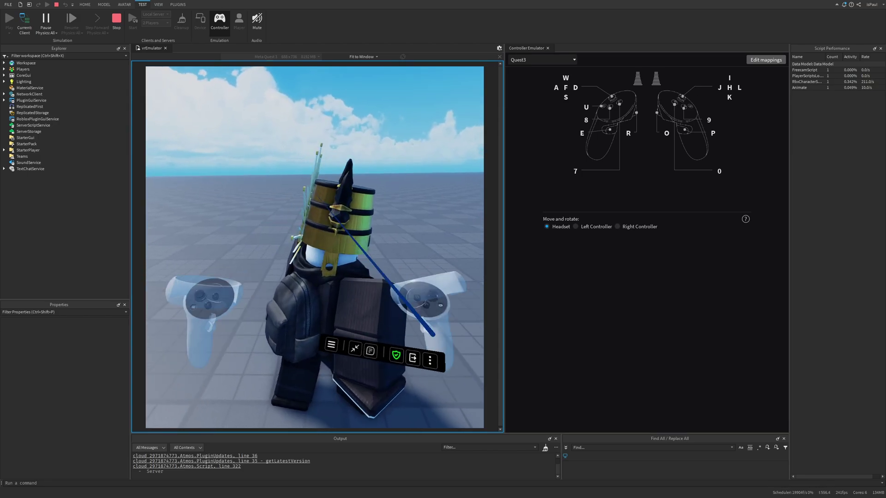
pyautogui.hotkey('alt', 'w')
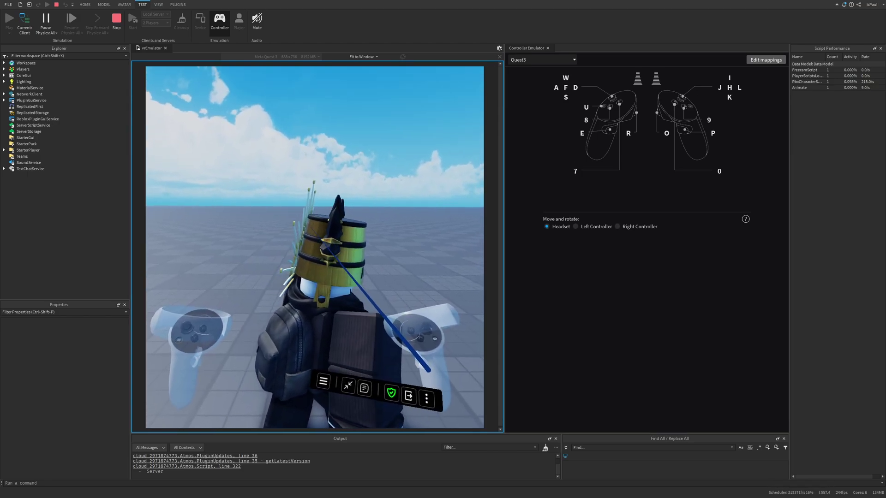
pyautogui.hotkey('alt', 'q')
pyautogui.press('e')
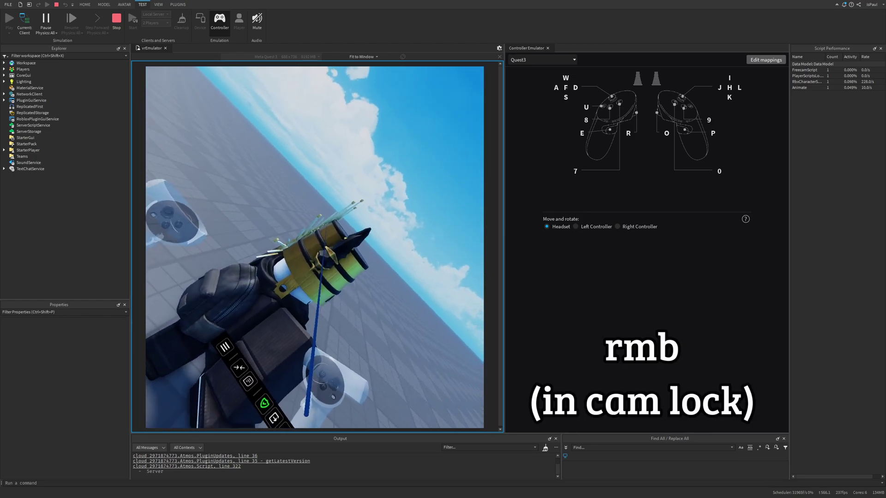
# Tilt the headset view in cursor lock and move the avatar forward.
pyautogui.moveTo(314, 248)
pyautogui.mouseDown(button='right')
pyautogui.moveTo(221, 248)
pyautogui.moveTo(315, 247)
pyautogui.mouseUp(button='right')
pyautogui.press('w')
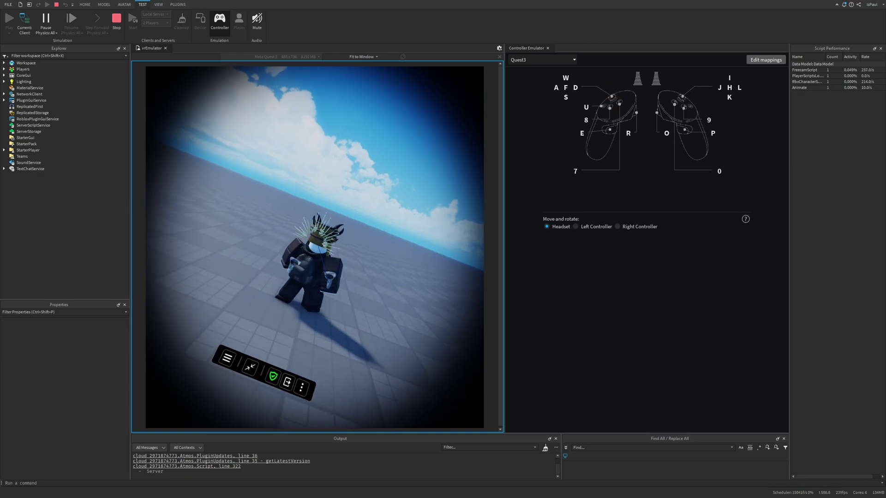
# With Headset as the move-and-rotate target, move the avatar sideways and pitch the headset view up and back down.
pyautogui.press('a')
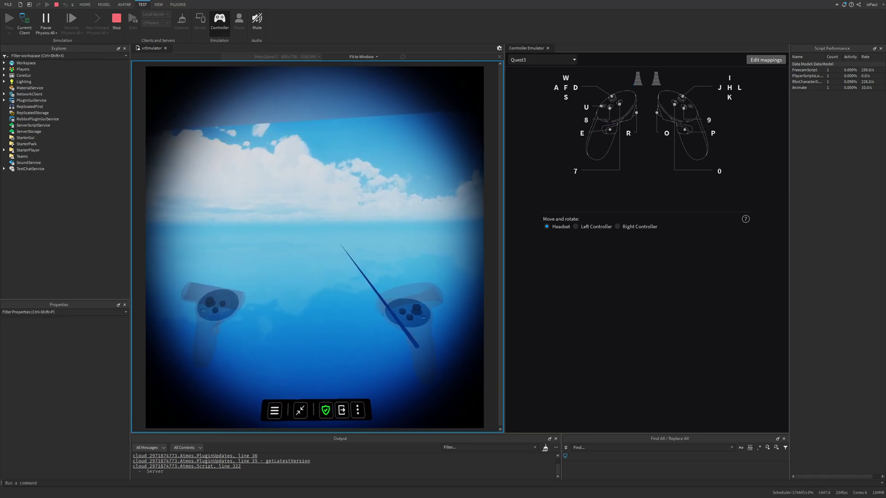
pyautogui.moveTo(316, 249); pyautogui.dragTo(316, 227, button='right')
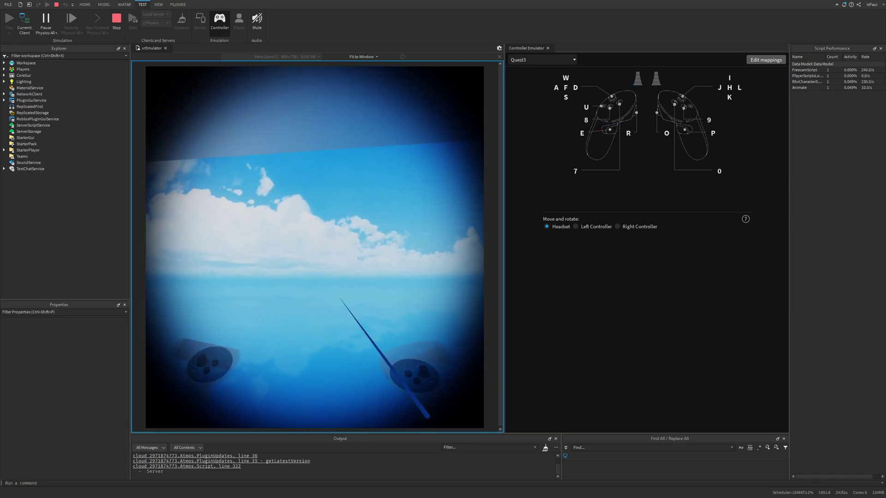
pyautogui.press('e')
pyautogui.moveTo(316, 226); pyautogui.dragTo(316, 279, button='right')
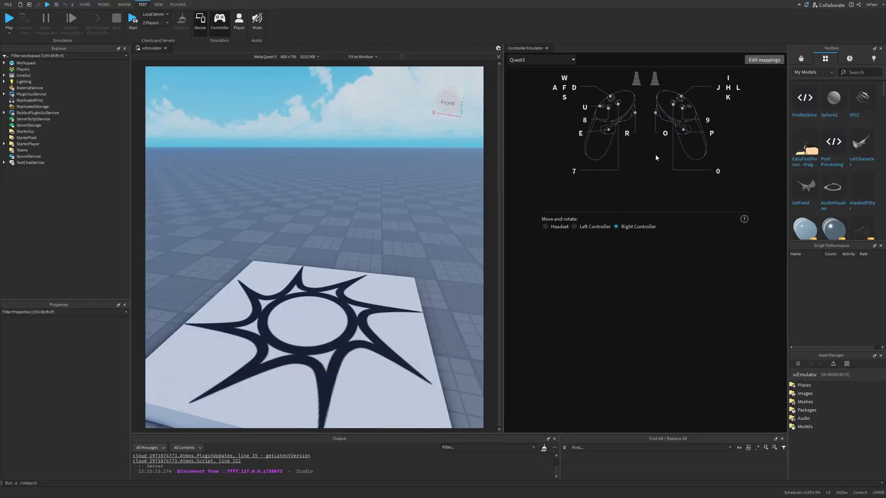
# Remap the Quest3 controller's Start button to the Return key and save the mappings.
pyautogui.click(764, 60)
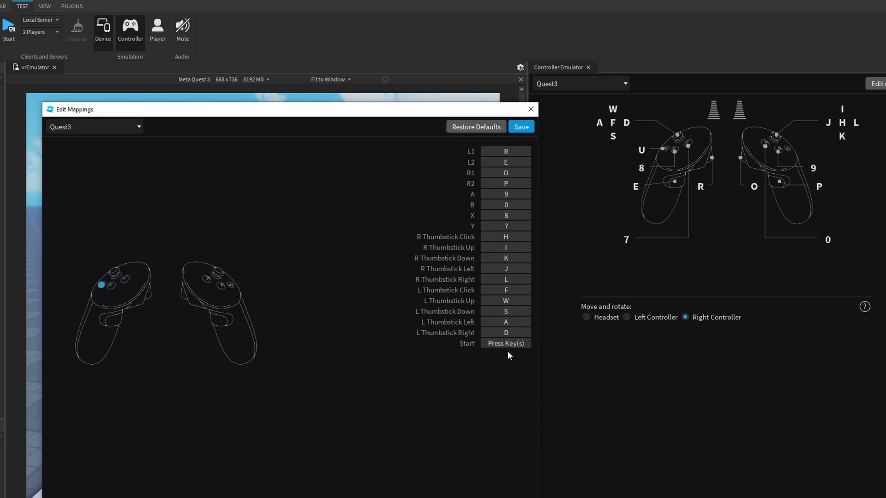
pyautogui.press('Return')
pyautogui.click(527, 128)
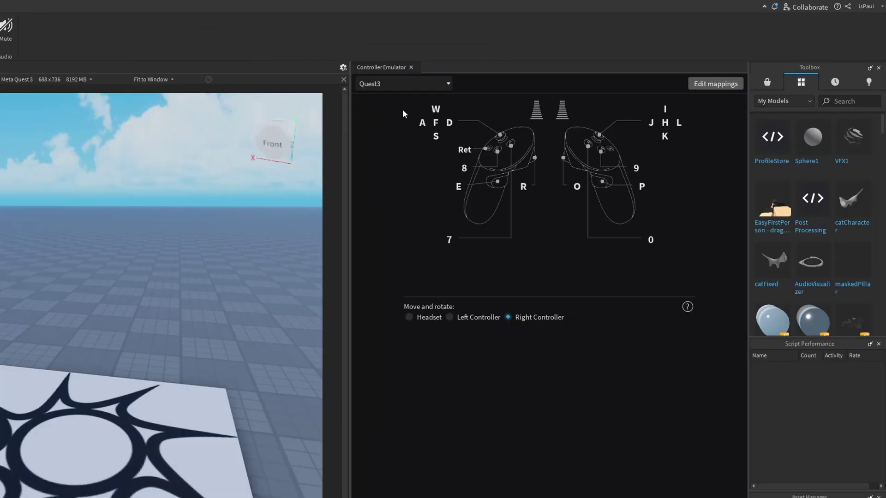
# Switch the emulated controller to Quest2 for comparison and return it to Quest3.
pyautogui.click(535, 62)
pyautogui.click(534, 117)
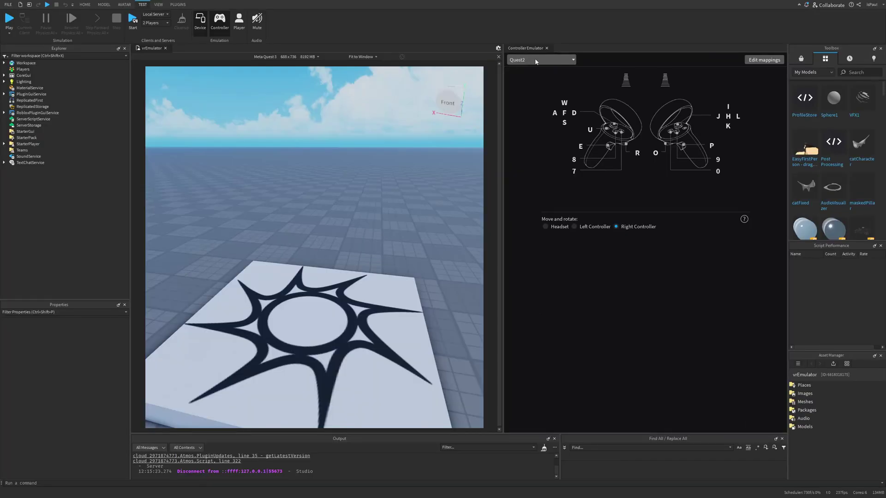
pyautogui.click(395, 83)
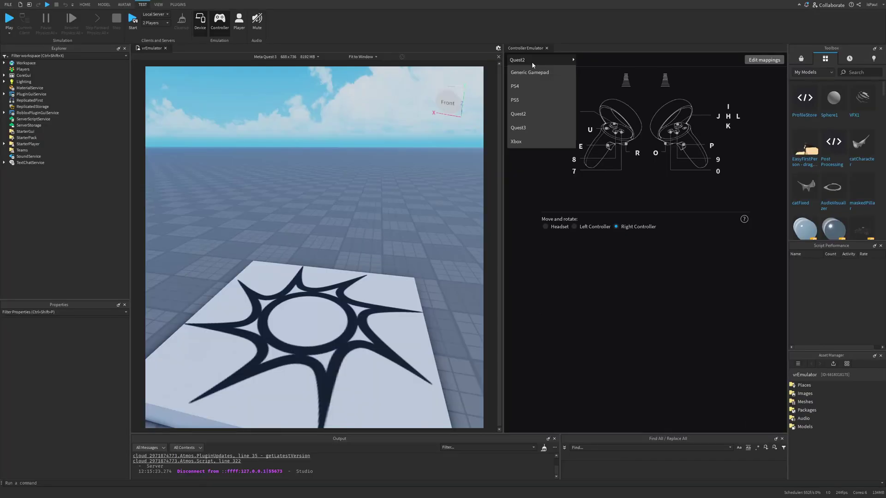
pyautogui.click(531, 128)
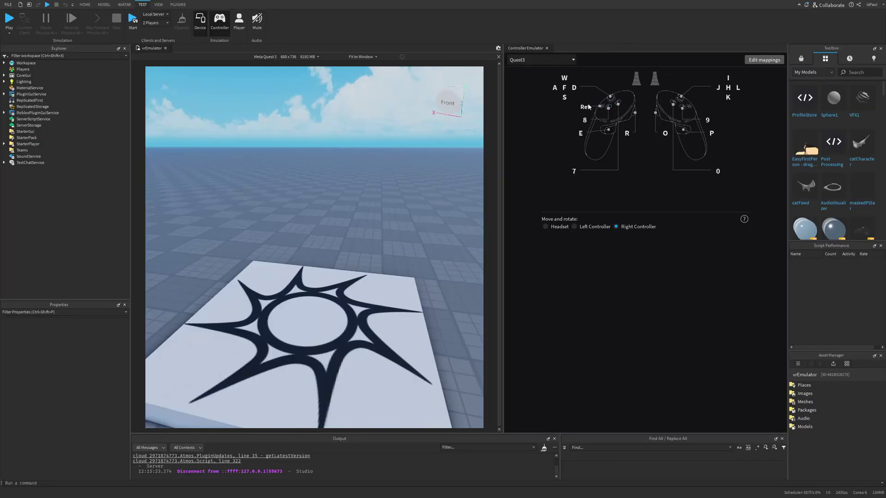
# Select the Quest2 controller, map its Start button to Return, and check the controller types offered in the mappings editor.
pyautogui.click(537, 60)
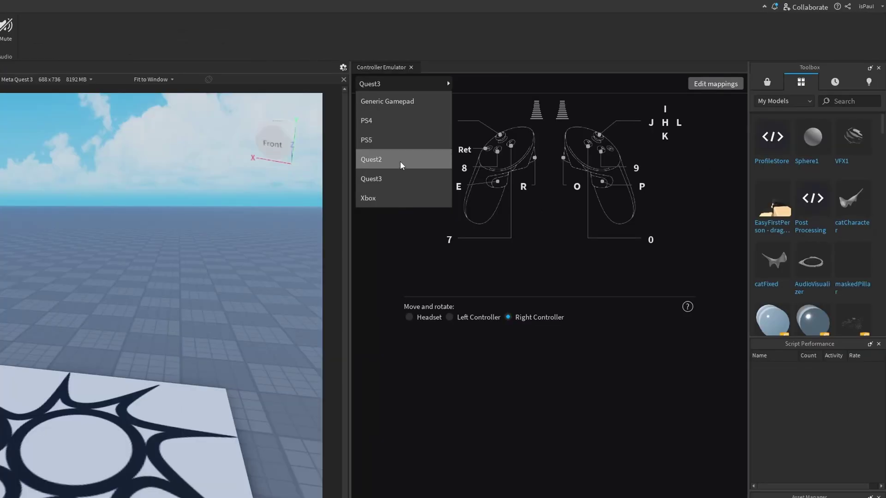
pyautogui.click(400, 162)
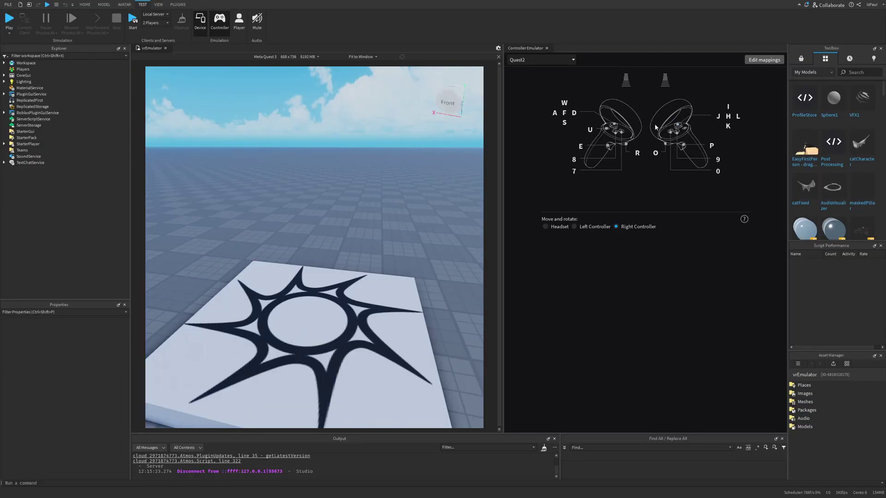
pyautogui.click(768, 61)
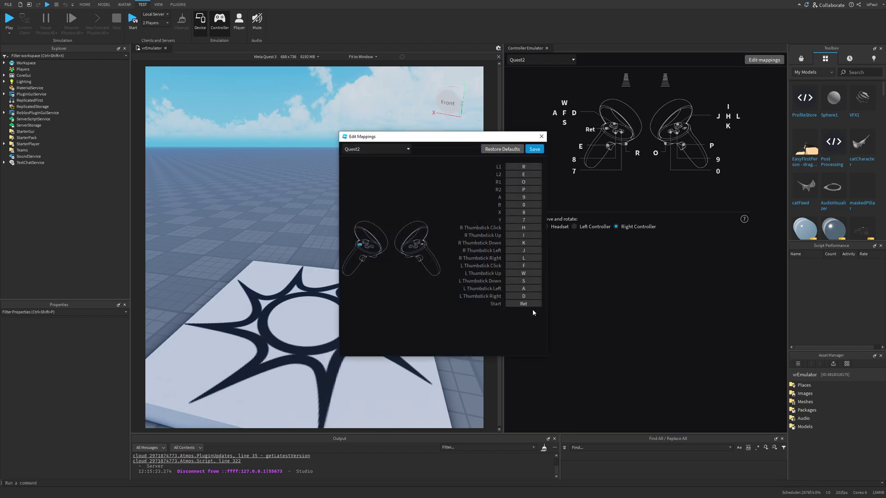
pyautogui.moveTo(466, 137); pyautogui.dragTo(396, 104)
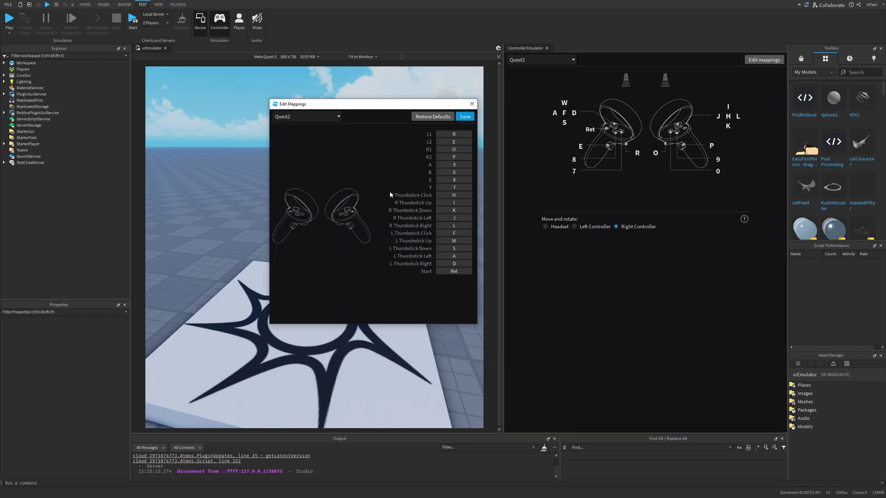
pyautogui.click(322, 117)
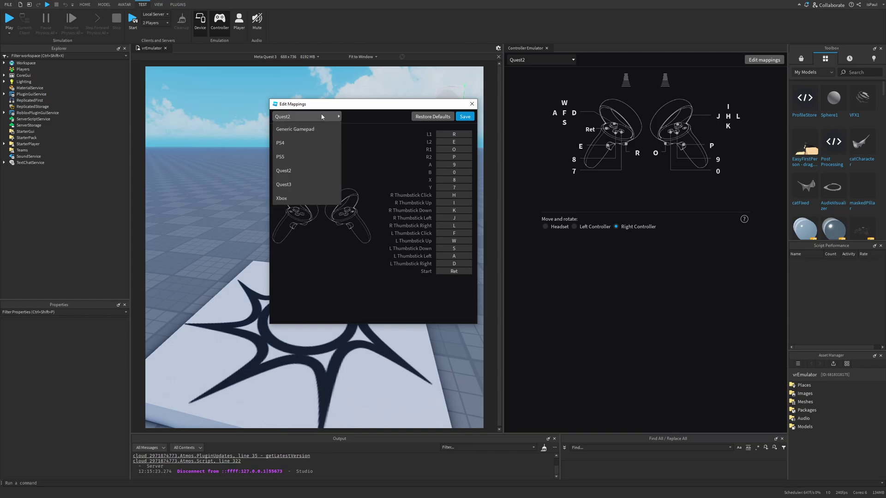
pyautogui.click(322, 116)
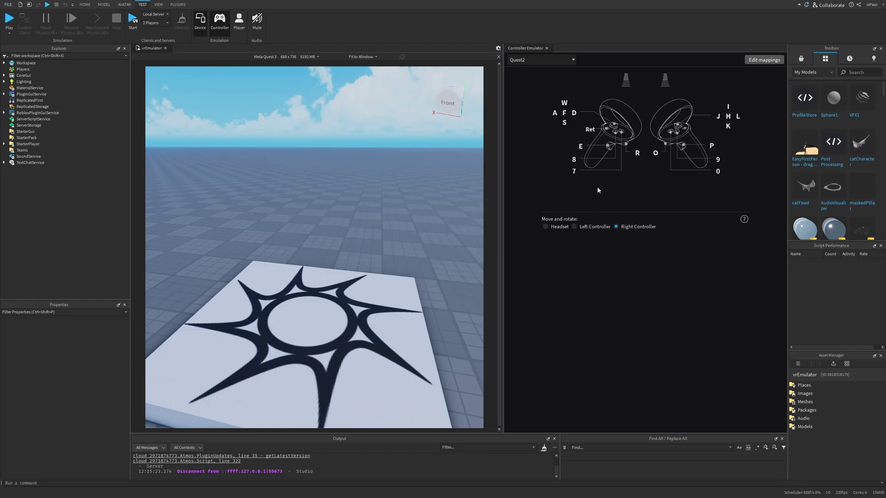
# Start a playtest with the Quest2 controllers, walk the avatar forward and left, and switch to first person with the right thumbstick.
pyautogui.press('F5')
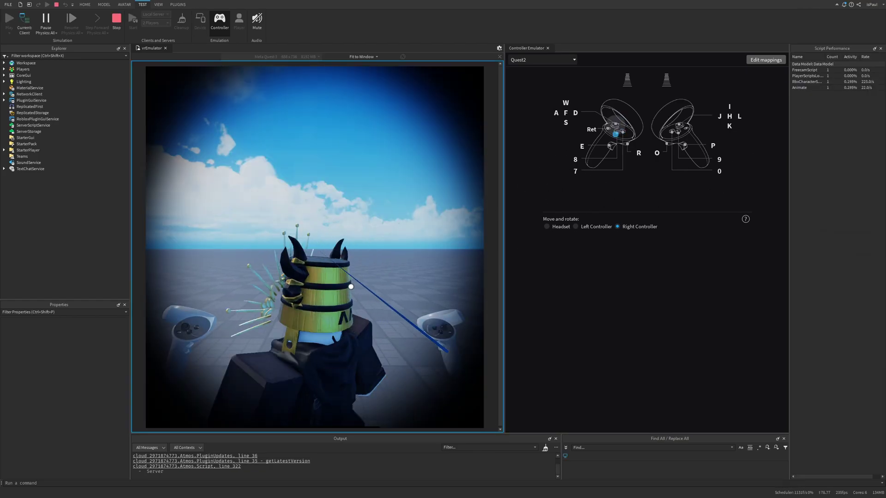
pyautogui.press('w')
pyautogui.press('a')
pyautogui.press('w')
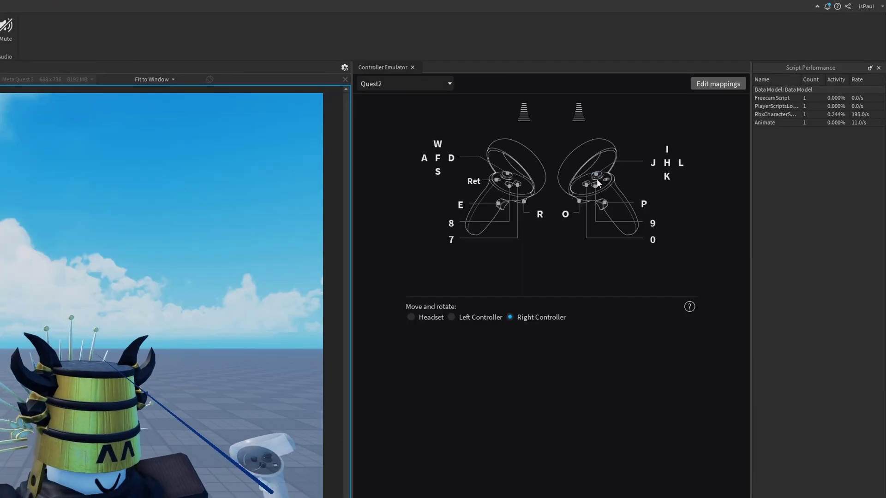
pyautogui.moveTo(596, 175); pyautogui.dragTo(597, 176)
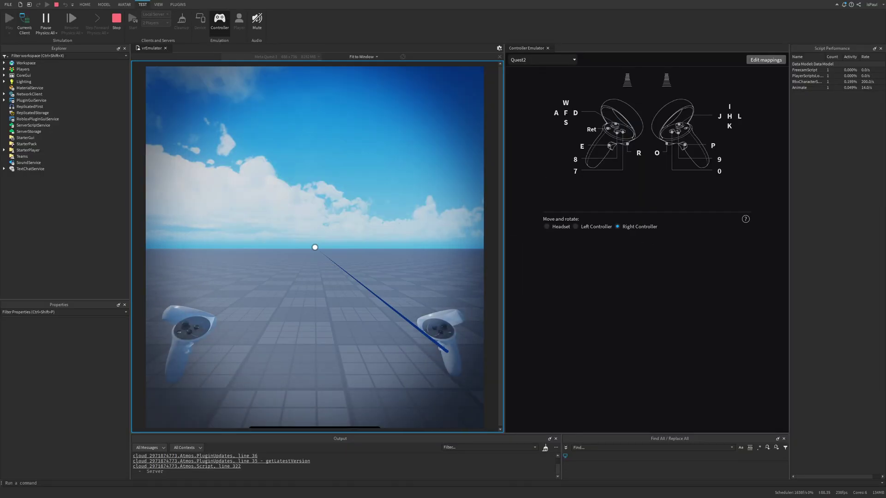
# Walk the avatar backward, right, left and forward in first person using the left thumbstick mappings.
pyautogui.press('s')
pyautogui.press('d')
pyautogui.press('a')
pyautogui.press('w')
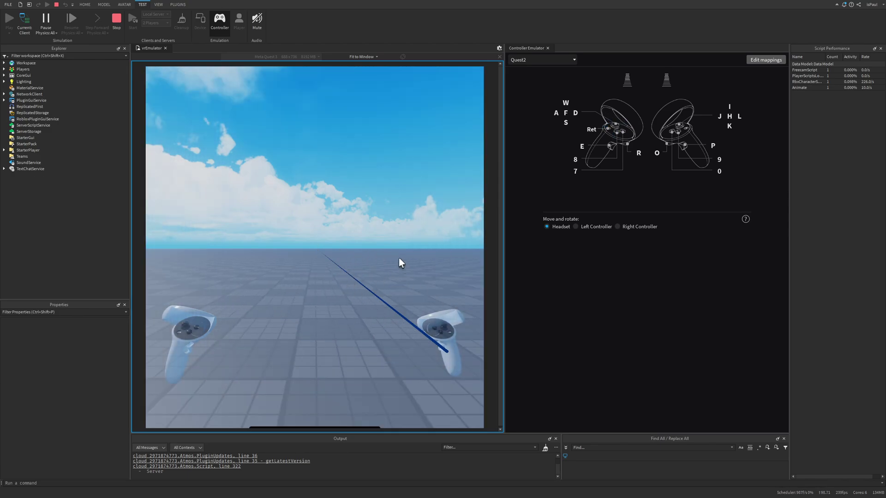
# With Headset as the move-and-rotate target, turn the view sideways while walking the avatar in different directions.
pyautogui.press('d')
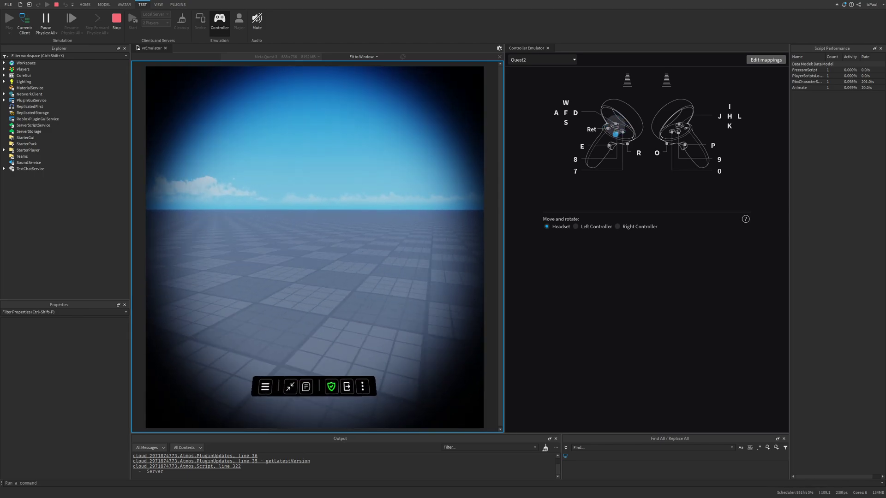
pyautogui.press('a')
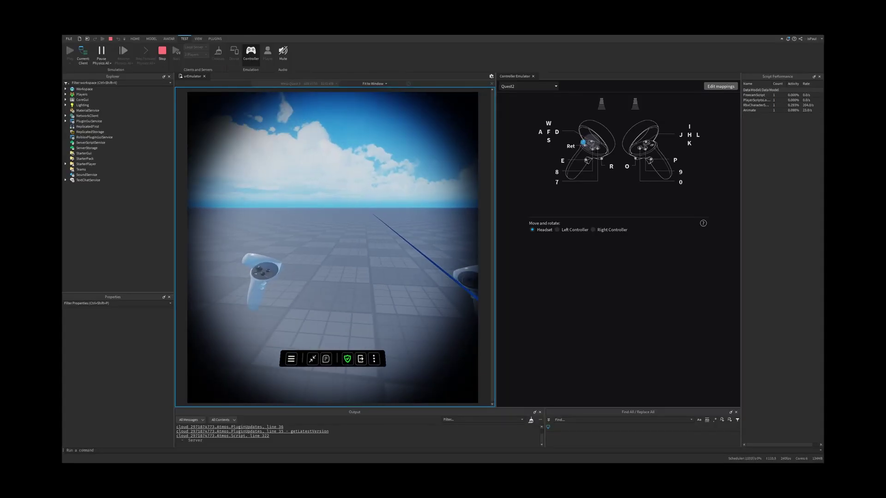
pyautogui.moveTo(332, 247); pyautogui.dragTo(406, 240, button='right')
pyautogui.press('w')
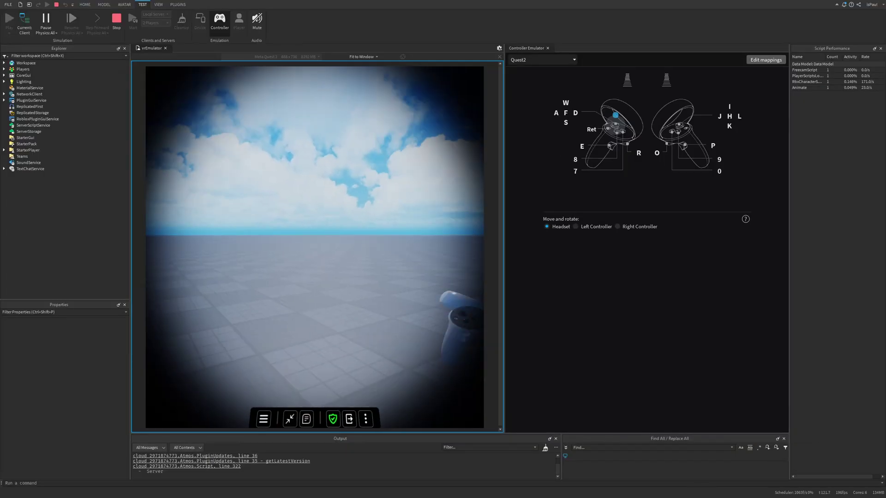
pyautogui.press('s')
pyautogui.press('w')
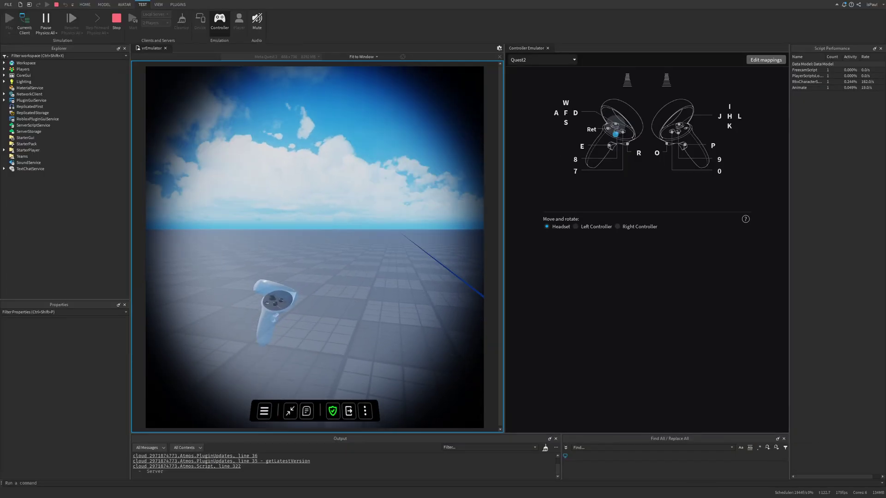
pyautogui.moveTo(332, 247); pyautogui.dragTo(404, 221, button='right')
# Walk the avatar around the baseplate in all four directions while looking through the headset.
pyautogui.press('s')
pyautogui.press('w')
pyautogui.press('s')
pyautogui.press('d')
pyautogui.press('a')
pyautogui.press('s')
pyautogui.press('d')
pyautogui.press('d')
pyautogui.press('s')
pyautogui.press('a')
pyautogui.press('s')
pyautogui.press('w')
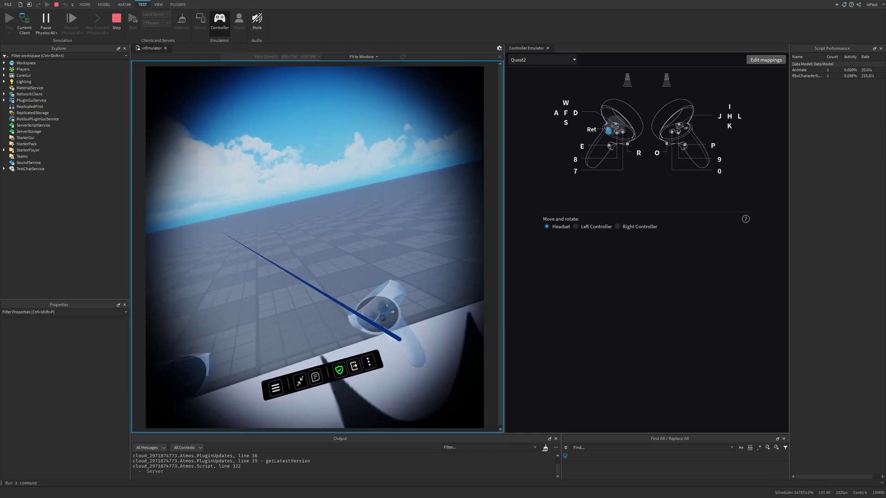
# Tilt the headset view while walking the avatar left and forward.
pyautogui.press('a')
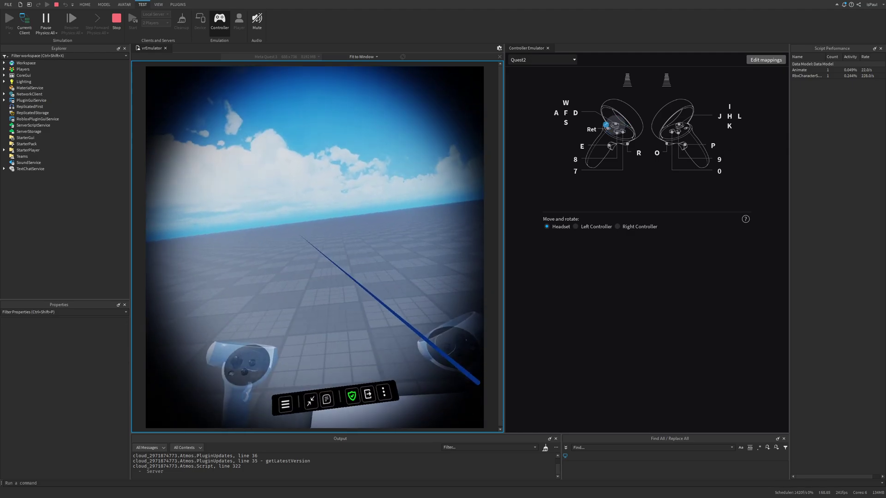
pyautogui.press('w')
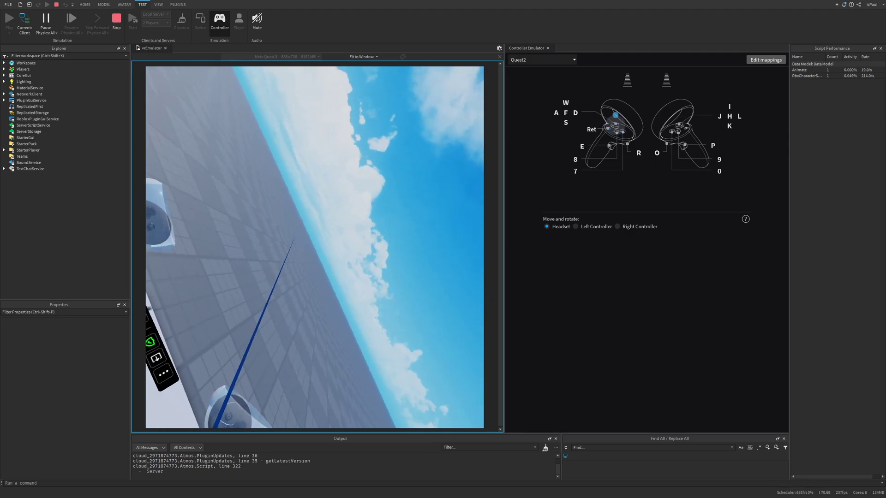
pyautogui.press('w')
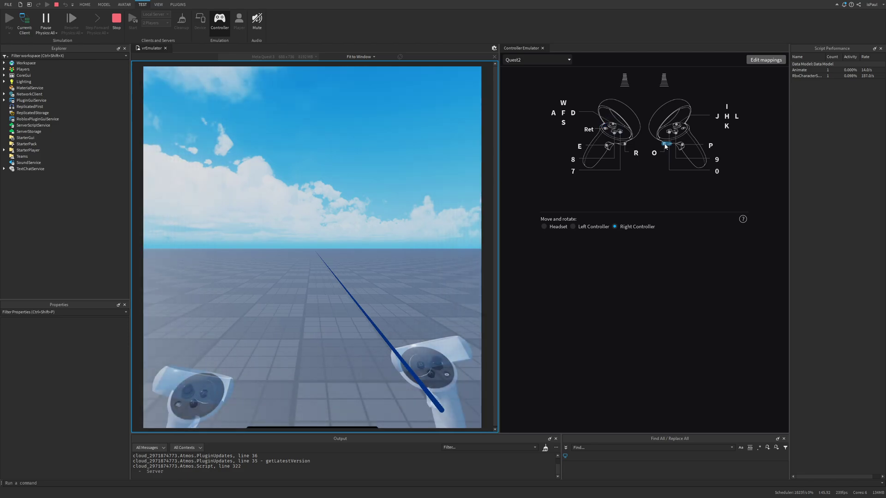
# Set the move-and-rotate target to Left Controller and try the right controller's R2, thumbstick-down and analog trigger inputs.
pyautogui.press('w')
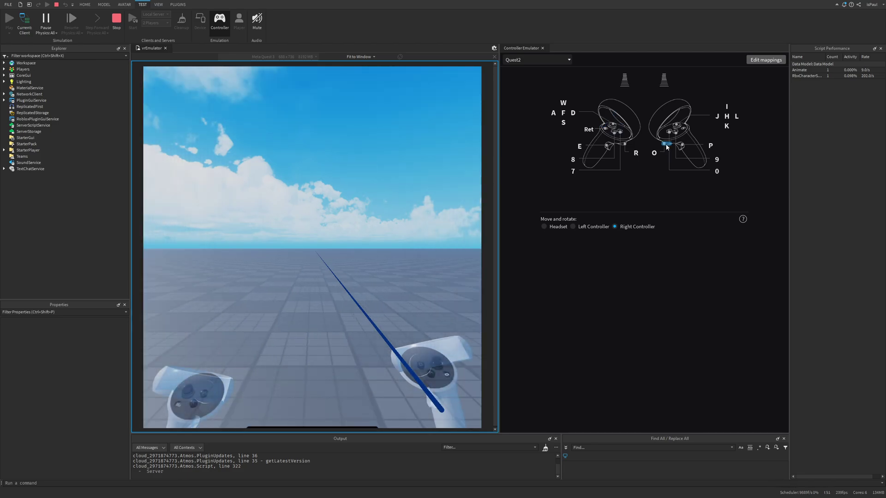
pyautogui.click(573, 227)
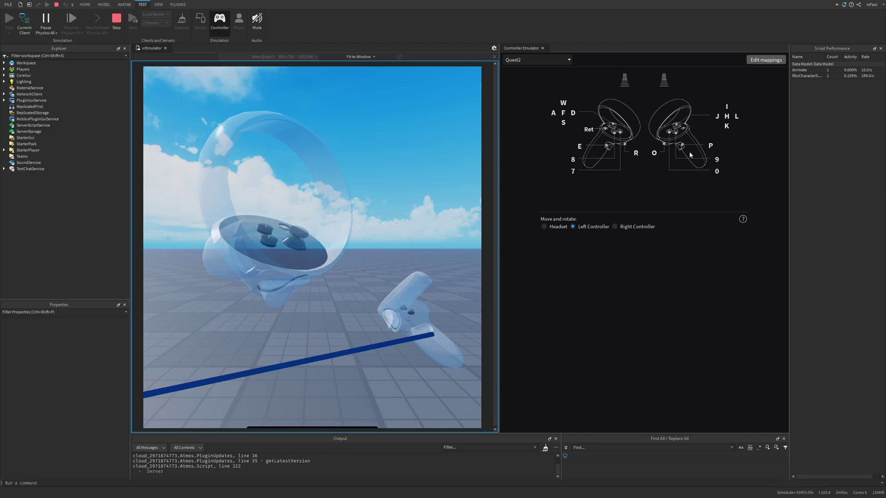
pyautogui.press('p')
pyautogui.press('k')
pyautogui.moveTo(662, 162); pyautogui.dragTo(628, 165)
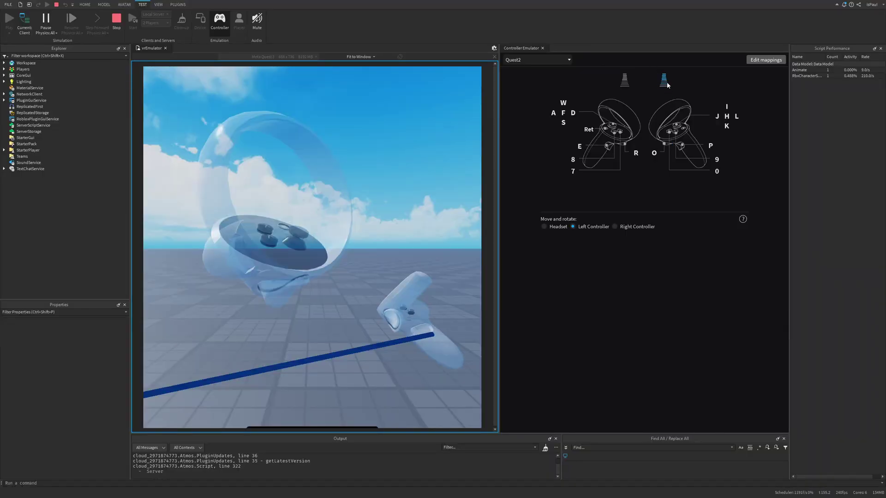
pyautogui.moveTo(665, 76); pyautogui.dragTo(664, 81)
# Stop the playtest, close the device and controller emulation, and return to the normal editor view.
pyautogui.hotkey('shift', 'F5')
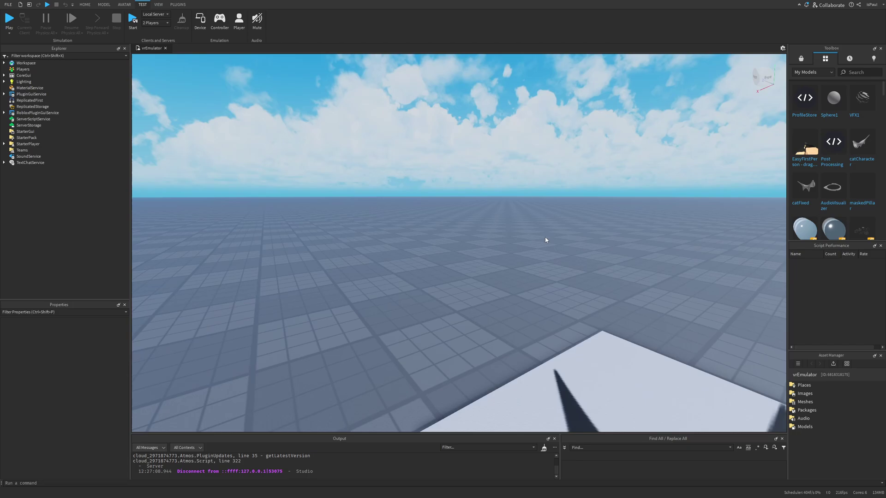
pyautogui.press('s')
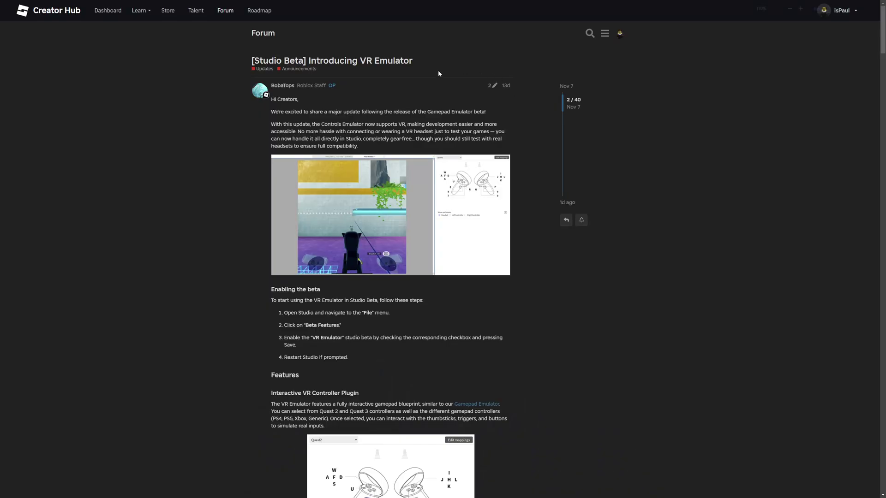
# Switch to the Creator Hub forum post "[Studio Beta] Introducing VR Emulator", enlarge the page and read its opening paragraphs.
pyautogui.keyDown('ctrl'); pyautogui.scroll(3, 428, 76); pyautogui.keyUp('ctrl')
pyautogui.scroll(-1, 458, 120)
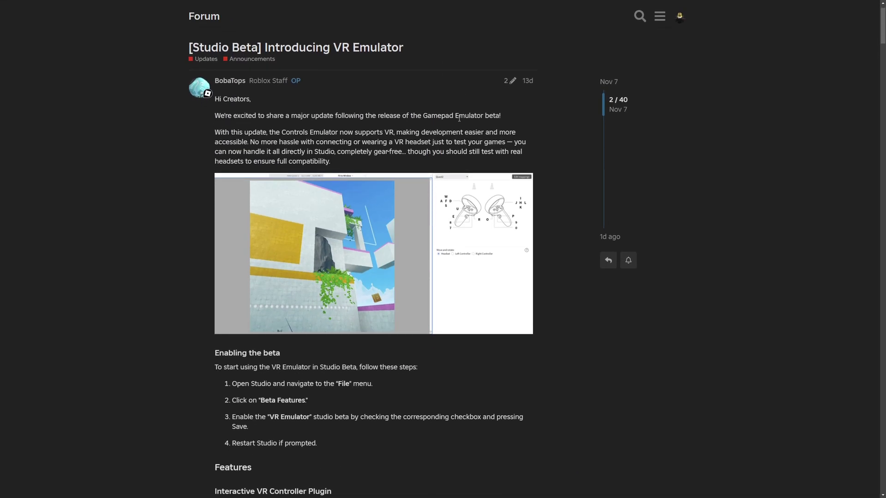
pyautogui.moveTo(215, 114); pyautogui.dragTo(502, 114)
pyautogui.click(295, 124)
pyautogui.click(498, 113)
pyautogui.moveTo(252, 130); pyautogui.dragTo(394, 132)
pyautogui.click(338, 132)
pyautogui.click(395, 132)
pyautogui.moveTo(465, 131); pyautogui.dragTo(486, 143)
pyautogui.click(252, 145)
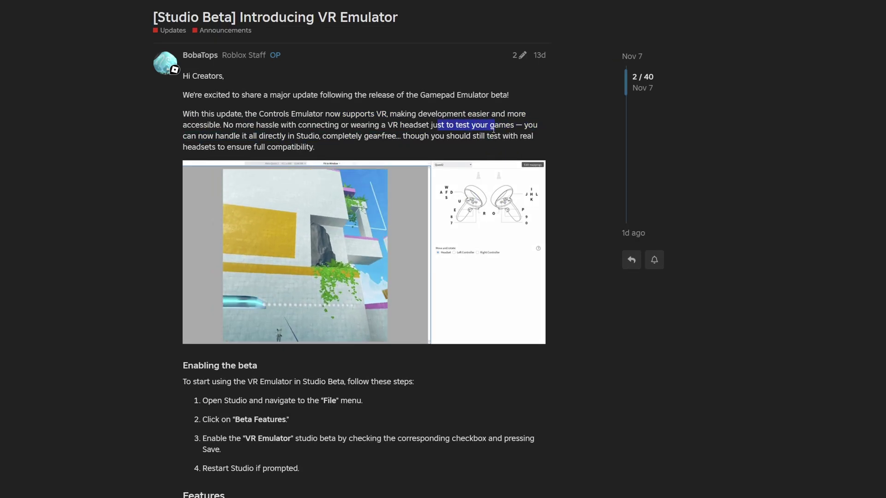
pyautogui.click(504, 147)
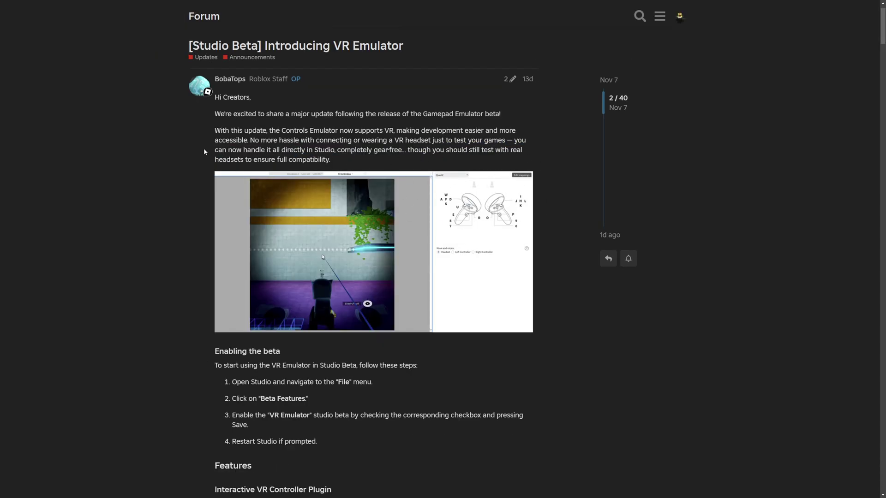
pyautogui.moveTo(215, 150); pyautogui.dragTo(406, 153)
pyautogui.click(405, 161)
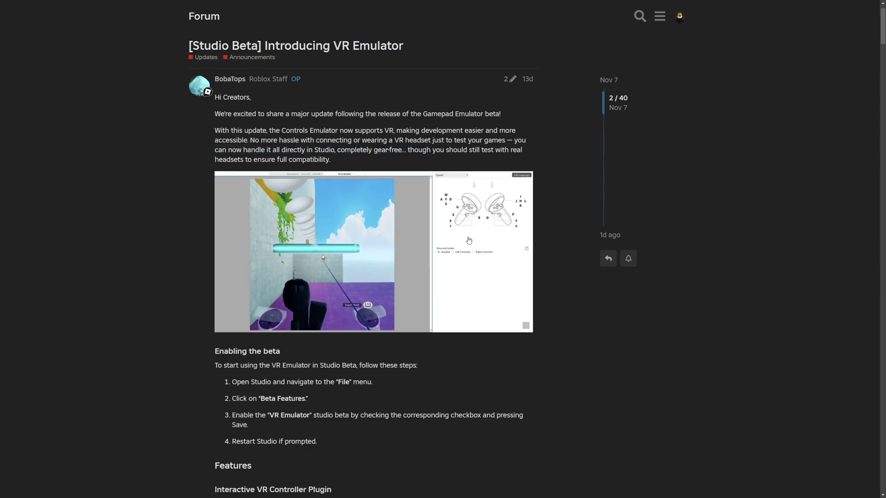
# Read the announcement's paragraph about testing VR games without a headset and the "Enabling the beta" instructions.
pyautogui.moveTo(437, 150); pyautogui.dragTo(530, 156)
pyautogui.moveTo(227, 159); pyautogui.dragTo(256, 188)
pyautogui.click(336, 163)
pyautogui.scroll(-4, 293, 180)
pyautogui.click(199, 226)
pyautogui.scroll(-3, 199, 225)
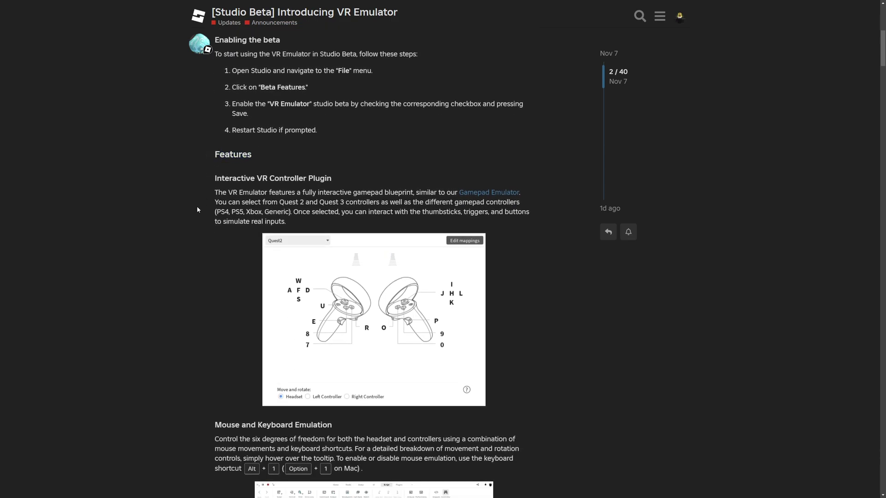
# Read the "Interactive VR Controller Plugin" section on selectable controllers and simulated thumbstick, trigger and button inputs.
pyautogui.scroll(-2, 197, 210)
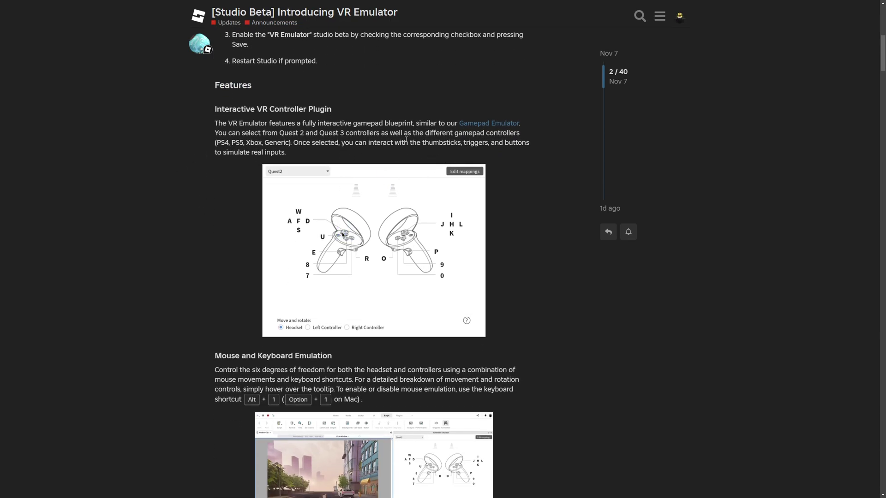
pyautogui.moveTo(406, 139)
pyautogui.mouseDown()
pyautogui.moveTo(446, 135)
pyautogui.moveTo(408, 125)
pyautogui.mouseUp()
pyautogui.click(440, 150)
pyautogui.click(408, 130)
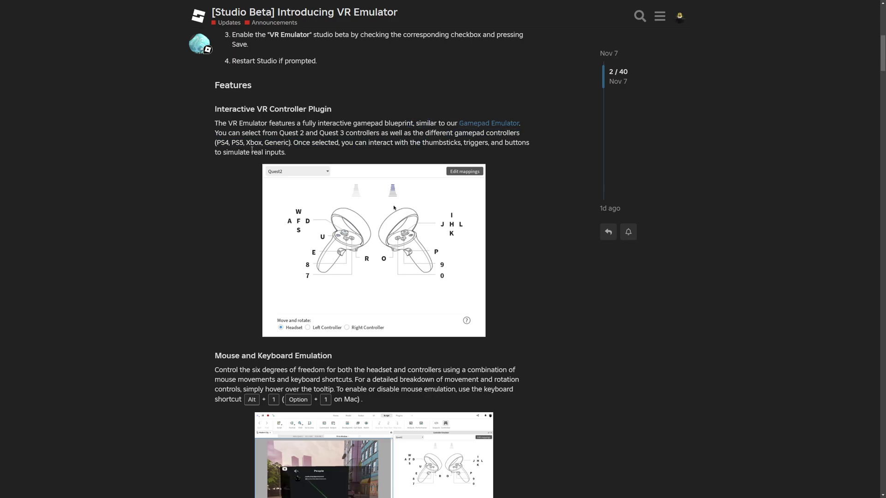
pyautogui.moveTo(280, 132); pyautogui.dragTo(349, 134)
pyautogui.click(350, 140)
pyautogui.moveTo(298, 142); pyautogui.dragTo(396, 154)
pyautogui.scroll(-1, 396, 120)
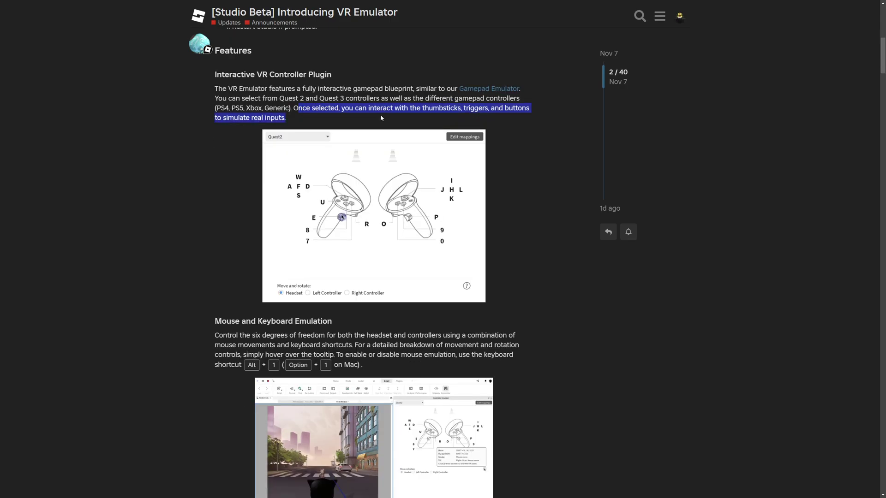
pyautogui.click(411, 118)
# Read the "Mouse and Keyboard Emulation" section, including the shortcut for enabling or disabling mouse emulation.
pyautogui.scroll(-6, 512, 114)
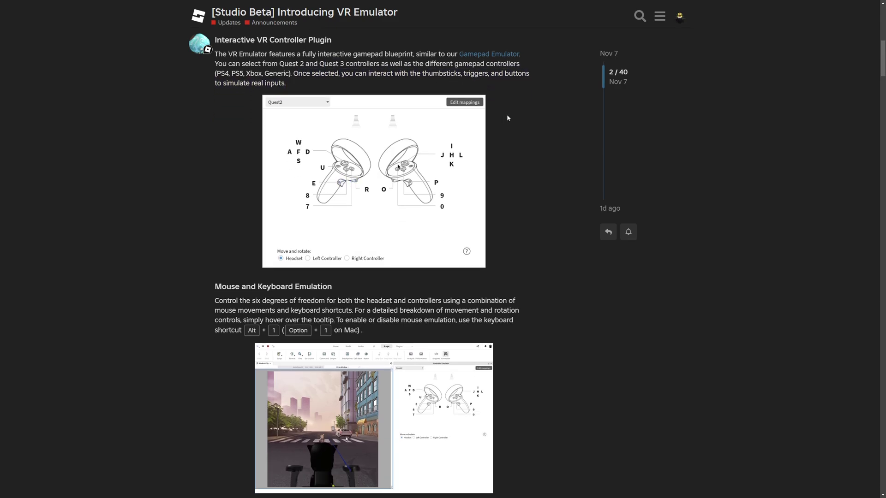
pyautogui.scroll(-1, 226, 139)
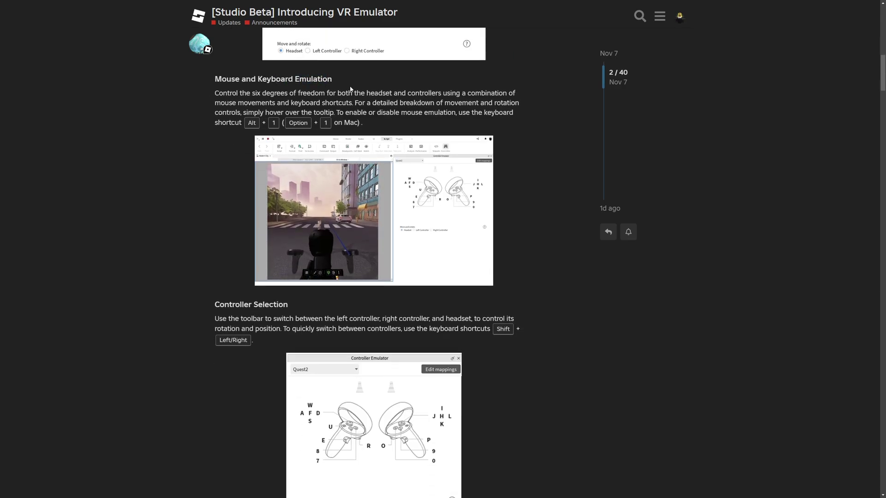
pyautogui.moveTo(223, 94); pyautogui.dragTo(325, 114)
pyautogui.click(364, 115)
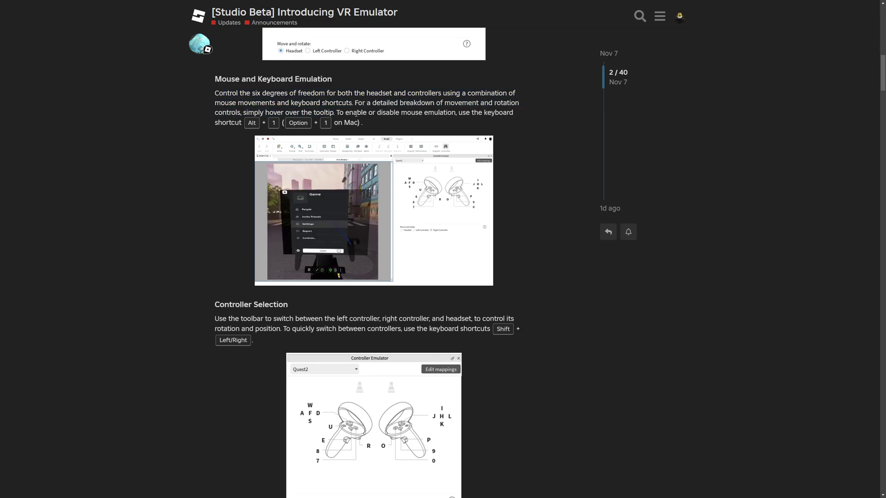
pyautogui.moveTo(220, 123); pyautogui.dragTo(471, 111)
pyautogui.click(238, 144)
# Read the "Controller Selection" section, highlighting the sentence about quickly switching between controllers with keyboard shortcuts.
pyautogui.scroll(-4, 253, 142)
pyautogui.click(176, 130)
pyautogui.click(257, 123)
pyautogui.moveTo(236, 122); pyautogui.dragTo(481, 125)
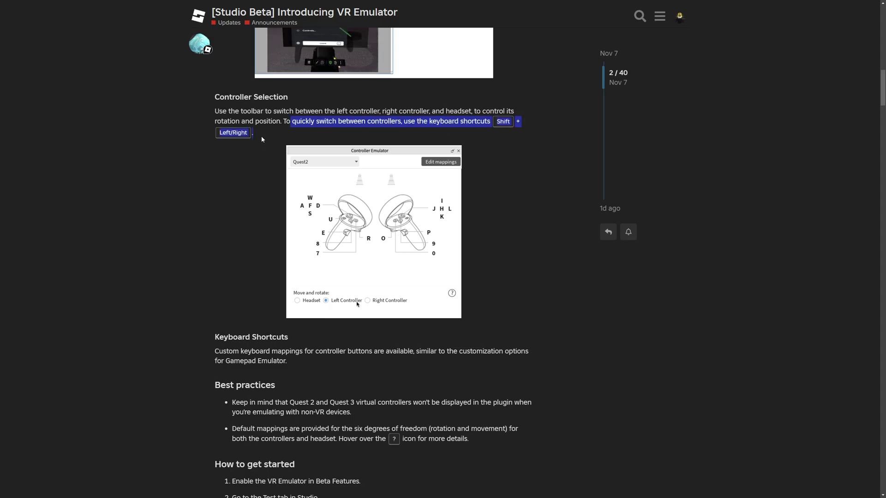
pyautogui.click(260, 139)
# Read the "Keyboard Shortcuts" section about custom keyboard mappings for controller buttons.
pyautogui.scroll(-3, 202, 155)
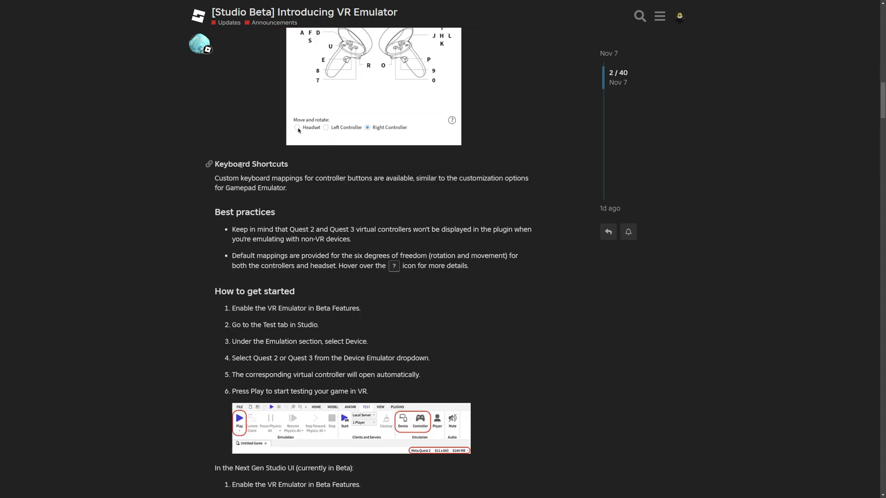
pyautogui.moveTo(245, 165); pyautogui.dragTo(284, 164)
pyautogui.click(302, 179)
pyautogui.tripleClick(289, 173)
pyautogui.click(333, 208)
pyautogui.moveTo(476, 179); pyautogui.dragTo(235, 190)
pyautogui.click(261, 198)
# Read the first "Best practices" point about Quest 2 and Quest 3 virtual controllers on non-VR devices.
pyautogui.scroll(-1, 195, 177)
pyautogui.scroll(-2, 196, 178)
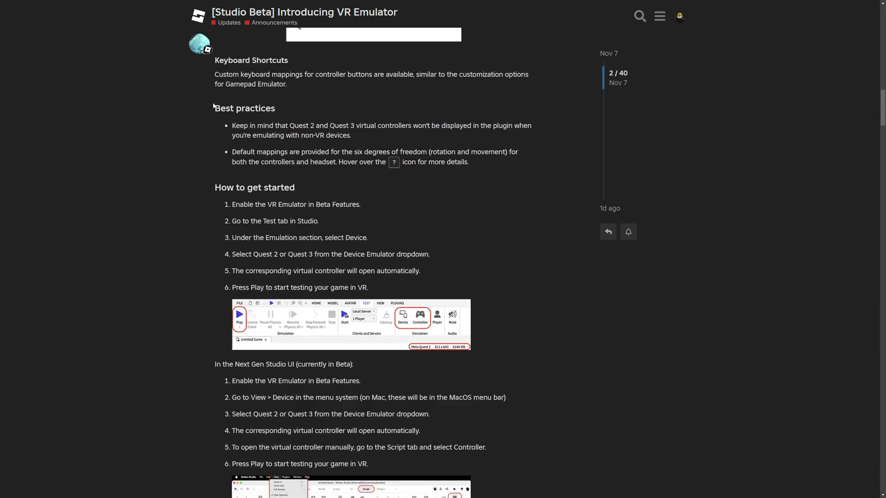
pyautogui.moveTo(250, 125); pyautogui.dragTo(299, 126)
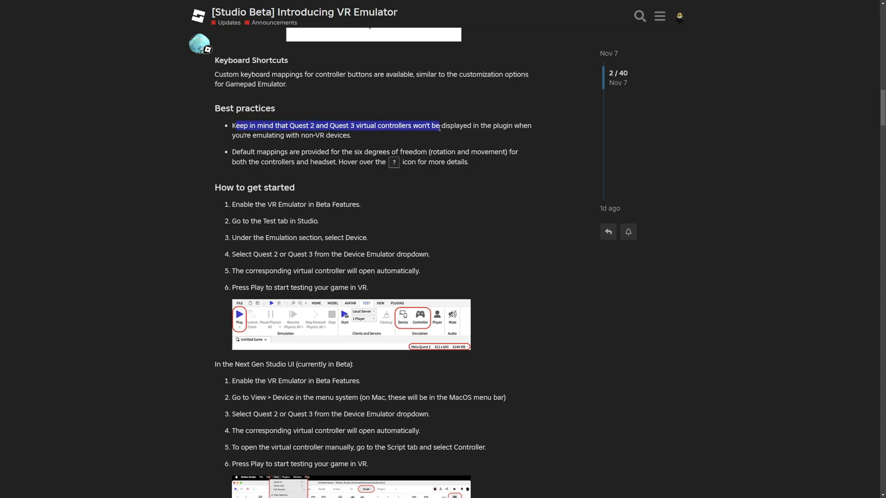
pyautogui.moveTo(439, 128); pyautogui.dragTo(267, 133)
pyautogui.moveTo(342, 137); pyautogui.dragTo(358, 136)
# Read the second "Best practices" point about default mappings for the six degrees of freedom and the help icon.
pyautogui.moveTo(236, 152); pyautogui.dragTo(271, 153)
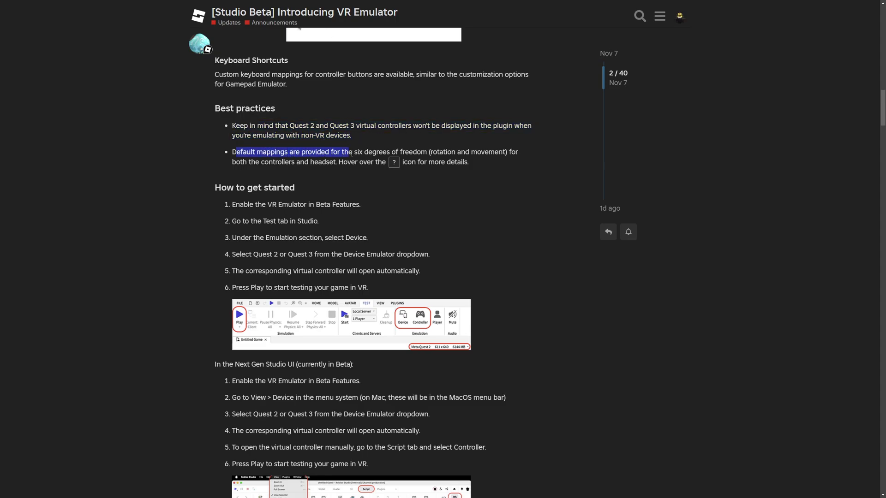
pyautogui.moveTo(430, 153); pyautogui.dragTo(499, 156)
pyautogui.click(499, 159)
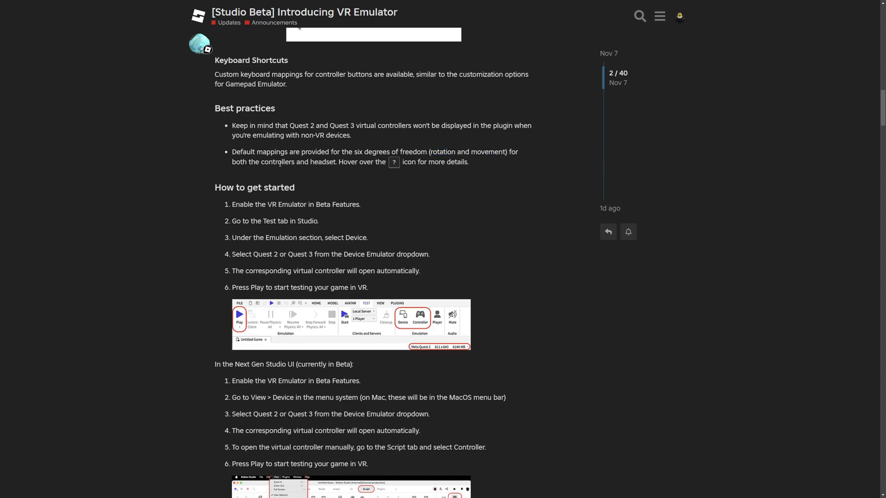
pyautogui.click(347, 171)
pyautogui.moveTo(317, 161); pyautogui.dragTo(394, 162)
pyautogui.click(389, 168)
pyautogui.moveTo(403, 162); pyautogui.dragTo(470, 163)
pyautogui.click(475, 175)
# Skim the "How to get started" section, including the instructions for the Next Gen Studio UI.
pyautogui.scroll(-2, 489, 186)
pyautogui.tripleClick(253, 115)
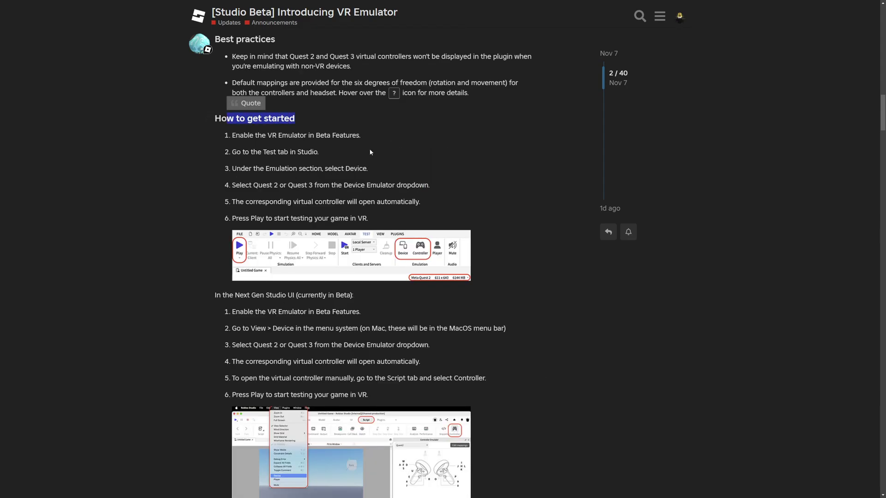
pyautogui.scroll(-2, 535, 172)
pyautogui.scroll(-6, 470, 168)
pyautogui.scroll(-4, 442, 160)
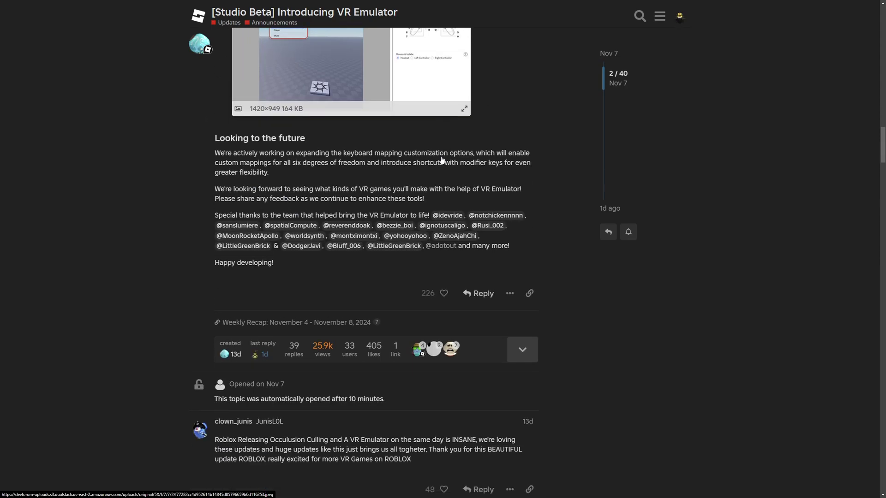
# Read the start of the "Looking to the future" section about expanding the keyboard mapping customization options.
pyautogui.scroll(1, 176, 228)
pyautogui.moveTo(307, 172); pyautogui.dragTo(208, 173)
pyautogui.click(164, 206)
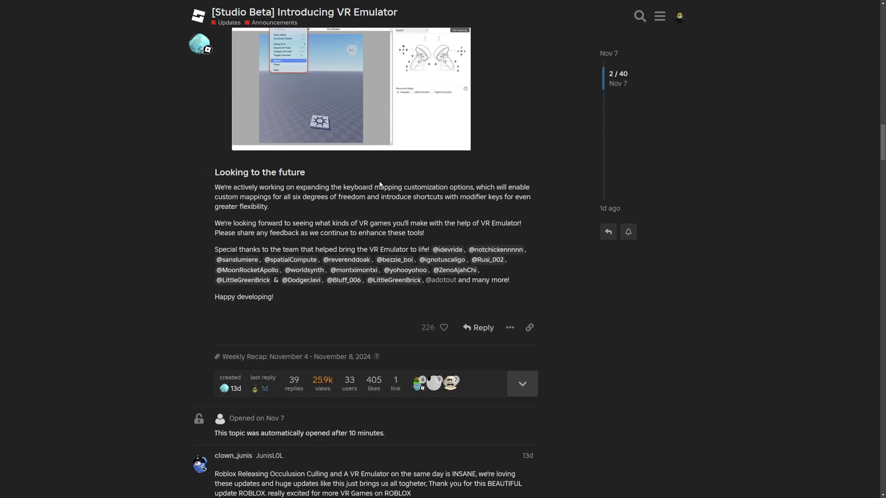
pyautogui.moveTo(260, 189); pyautogui.dragTo(321, 188)
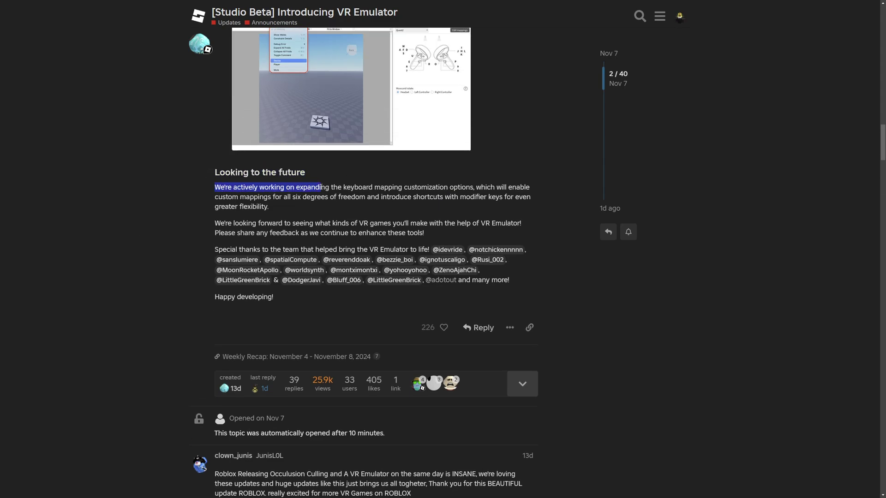
pyautogui.moveTo(380, 188); pyautogui.dragTo(442, 189)
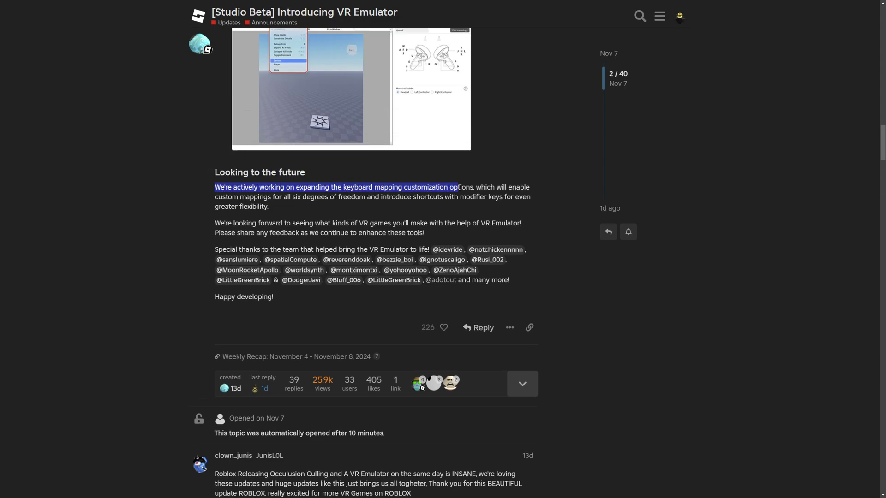
pyautogui.click(500, 203)
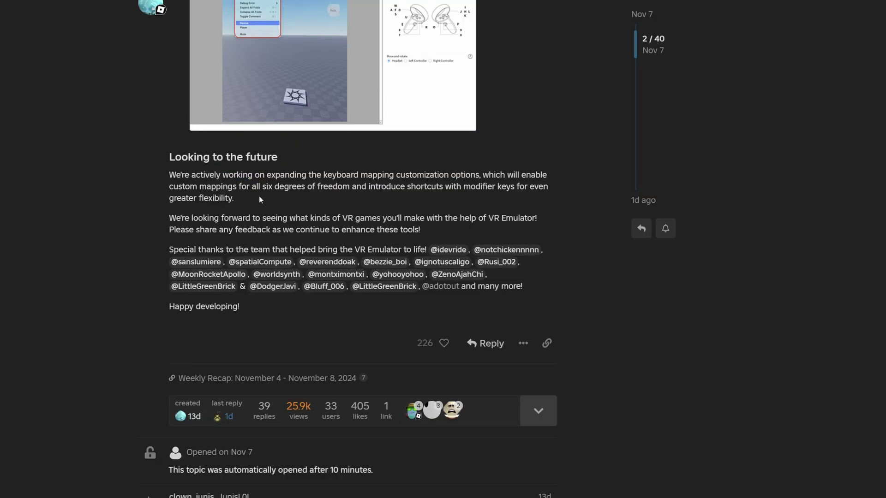
# Read about the planned custom mappings for six degrees of freedom and the shortcuts with modifier keys.
pyautogui.moveTo(258, 186); pyautogui.dragTo(470, 187)
pyautogui.click(338, 201)
pyautogui.click(380, 195)
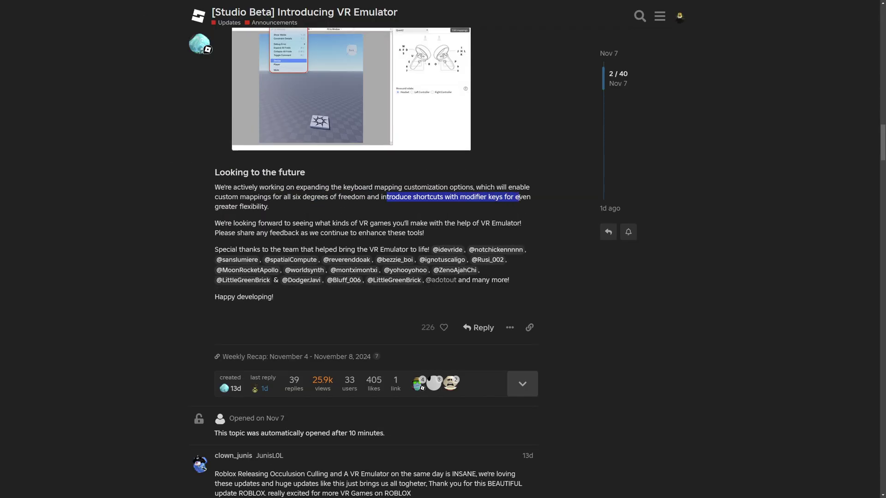
pyautogui.moveTo(520, 197); pyautogui.dragTo(224, 207)
pyautogui.click(283, 213)
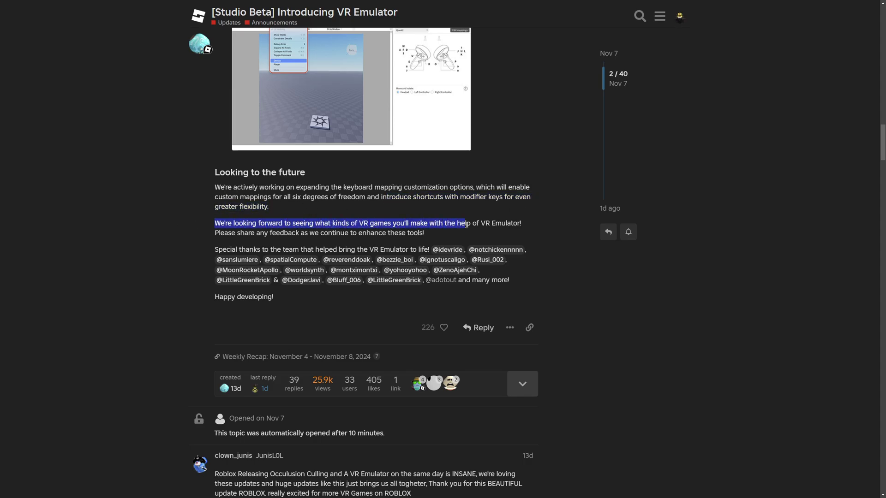
# Read the post's feedback request, team credits and closing line, and skim the announcement again from its beginning.
pyautogui.moveTo(503, 226); pyautogui.dragTo(522, 224)
pyautogui.click(405, 251)
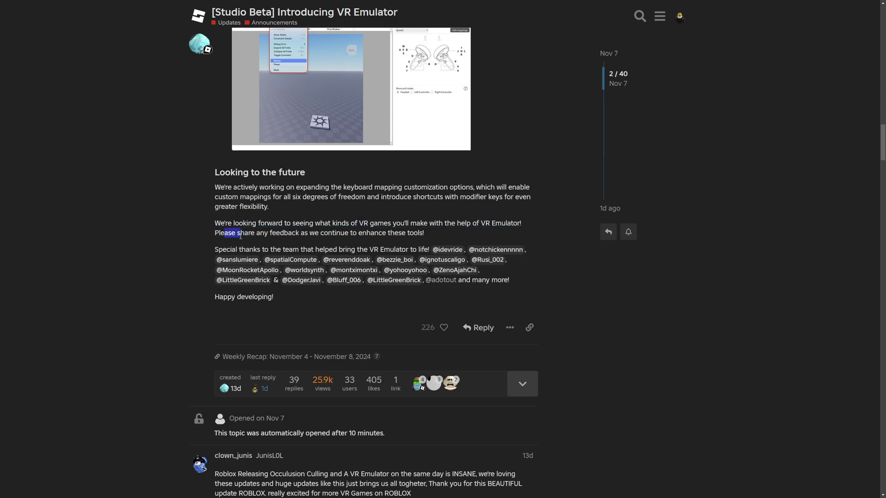
pyautogui.moveTo(239, 237); pyautogui.dragTo(372, 234)
pyautogui.click(437, 234)
pyautogui.moveTo(215, 249); pyautogui.dragTo(525, 284)
pyautogui.click(525, 284)
pyautogui.moveTo(273, 297); pyautogui.dragTo(203, 299)
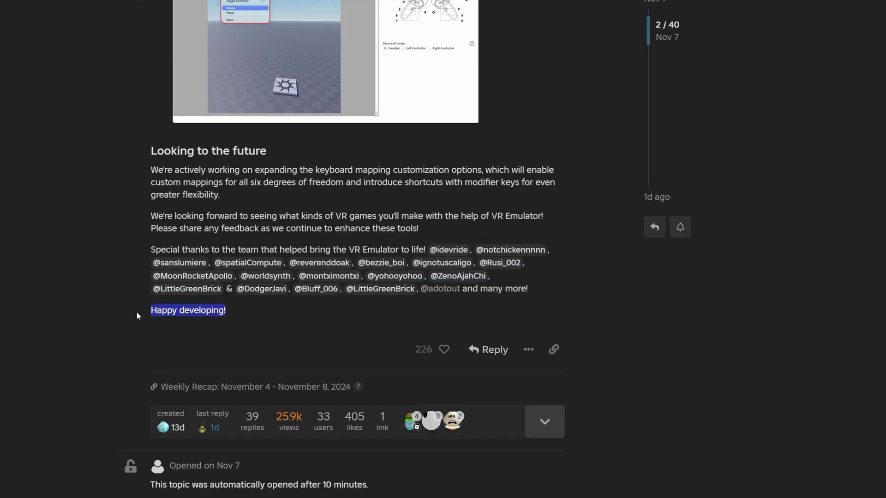
pyautogui.click(160, 331)
pyautogui.middleClick(157, 183)
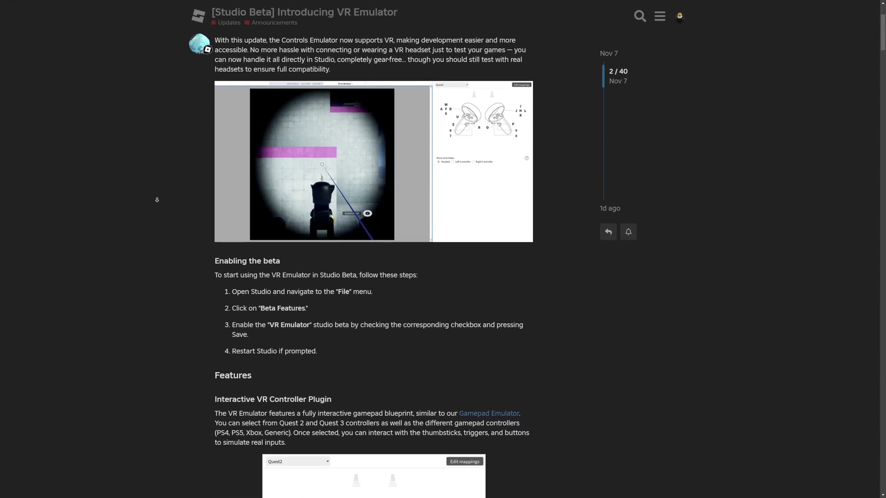
pyautogui.scroll(-10, 157, 200)
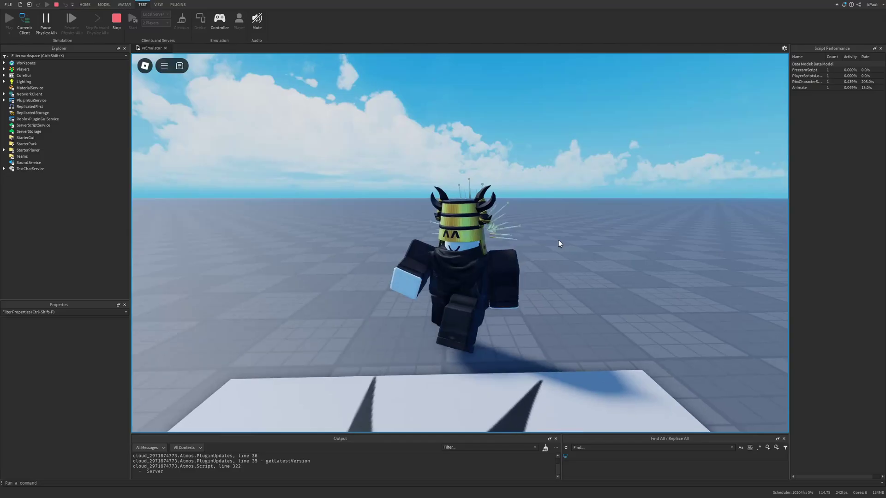
# Switch to the running playtest in Roblox Studio and make the avatar run and jump repeatedly while turning the camera.
pyautogui.press('space')
pyautogui.press('space')
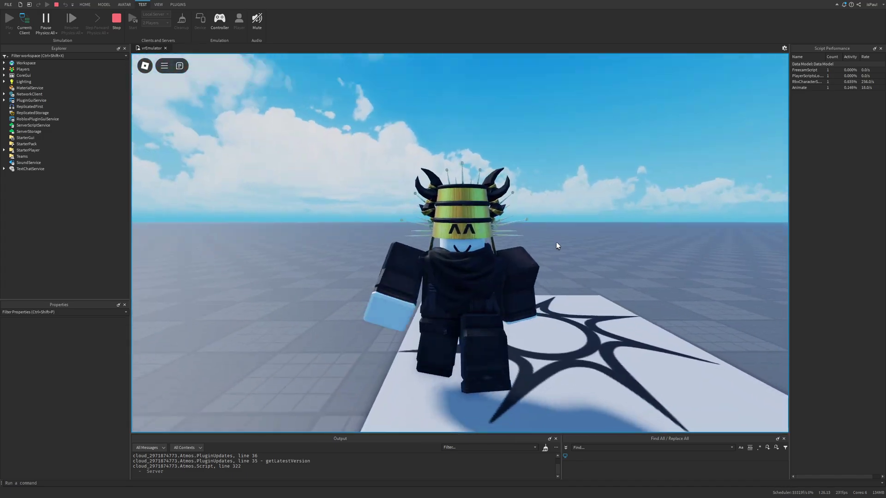
pyautogui.moveTo(562, 241); pyautogui.dragTo(538, 237, button='right')
pyautogui.press('space')
pyautogui.moveTo(601, 265); pyautogui.dragTo(575, 259, button='right')
pyautogui.press('space')
pyautogui.press('space')
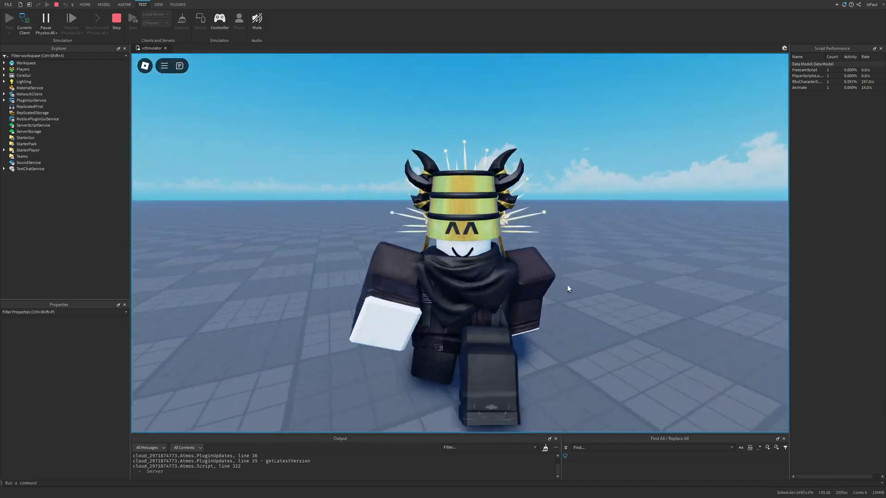